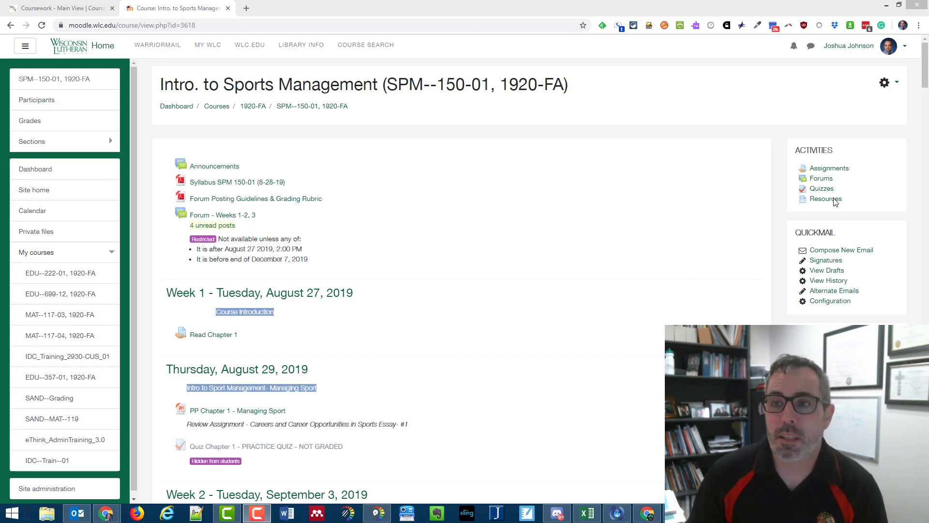
- Turn on course editing and add a new Quiz activity to the Week 16 - Final Exam section
click(887, 82)
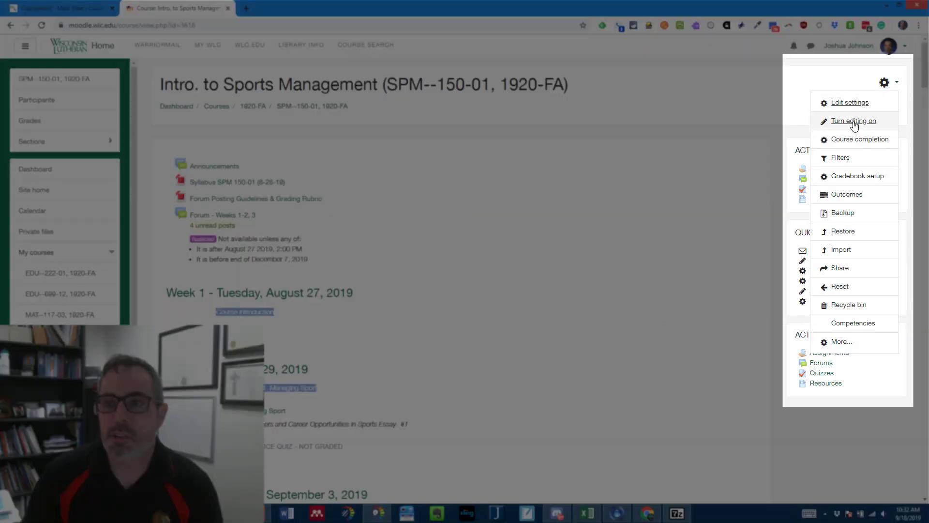
click(854, 124)
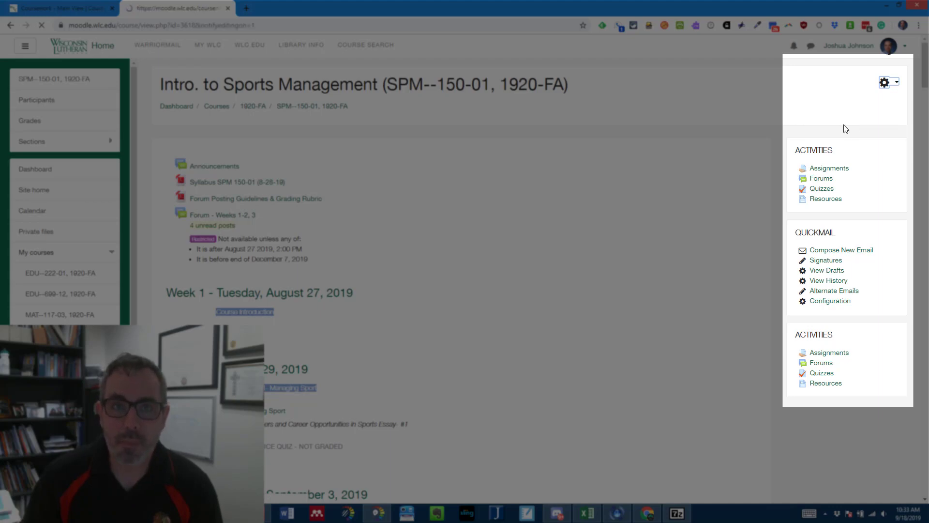
scroll(554, 152, down, 20)
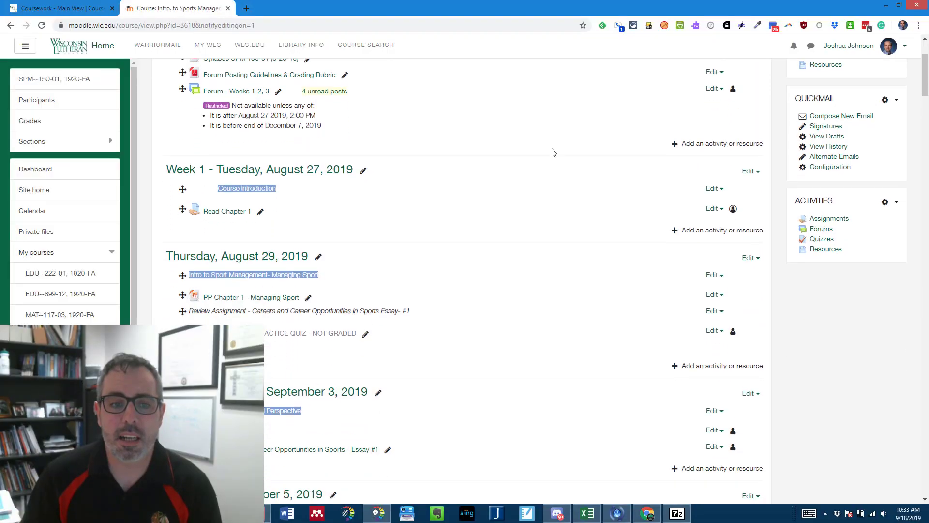
scroll(545, 178, down, 20)
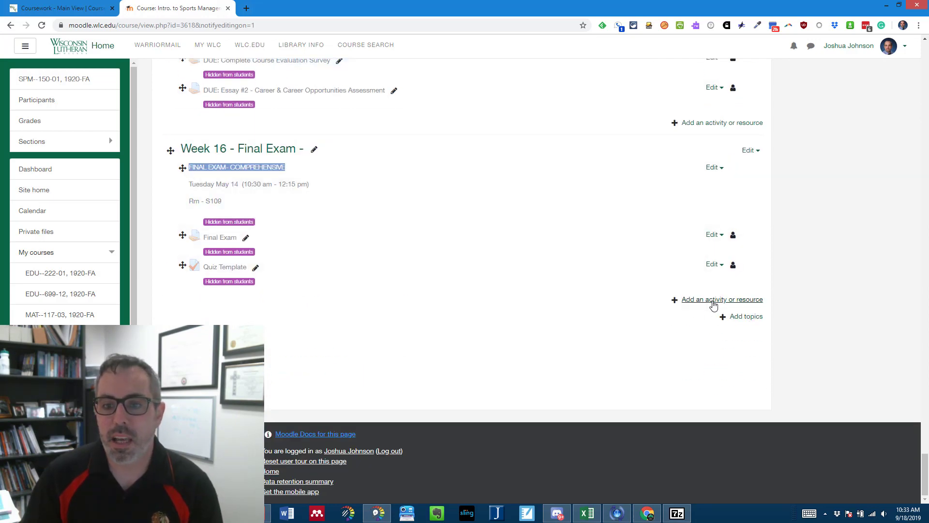
click(715, 301)
scroll(403, 241, down, 2)
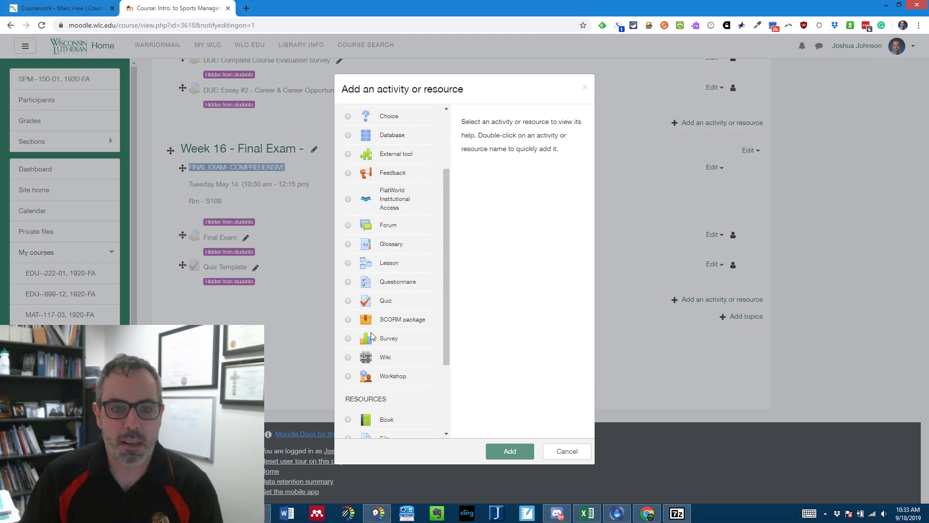
click(349, 301)
click(522, 453)
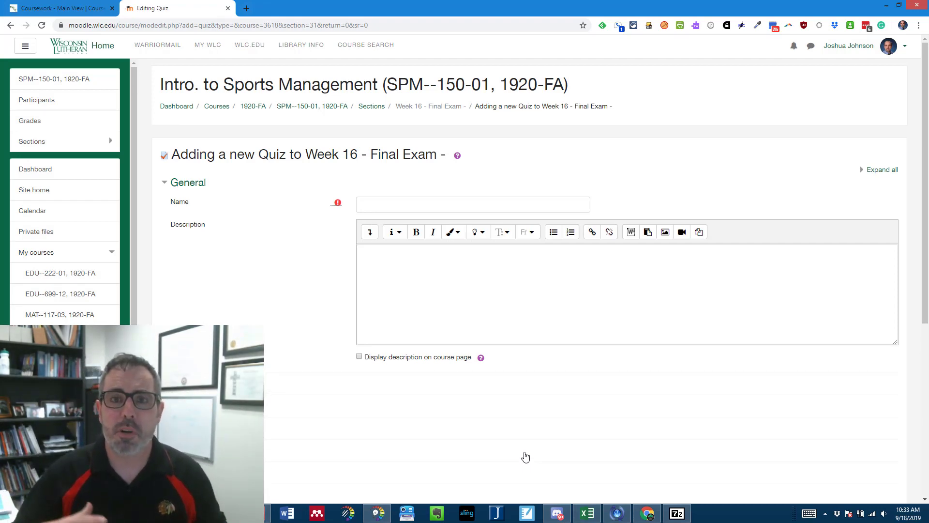
- Name the quiz "Sample Quiz" and enable both its opening and closing dates in the Timing settings
click(405, 204)
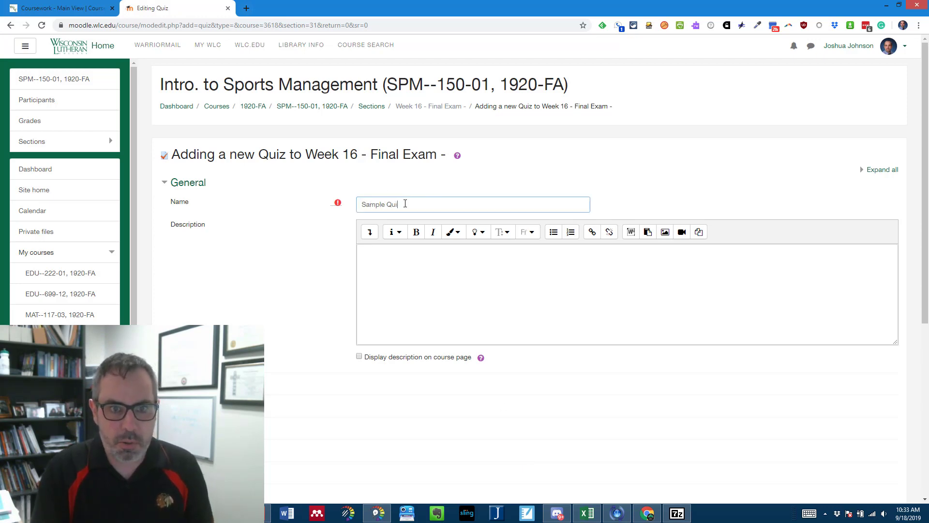
scroll(390, 248, down, 3)
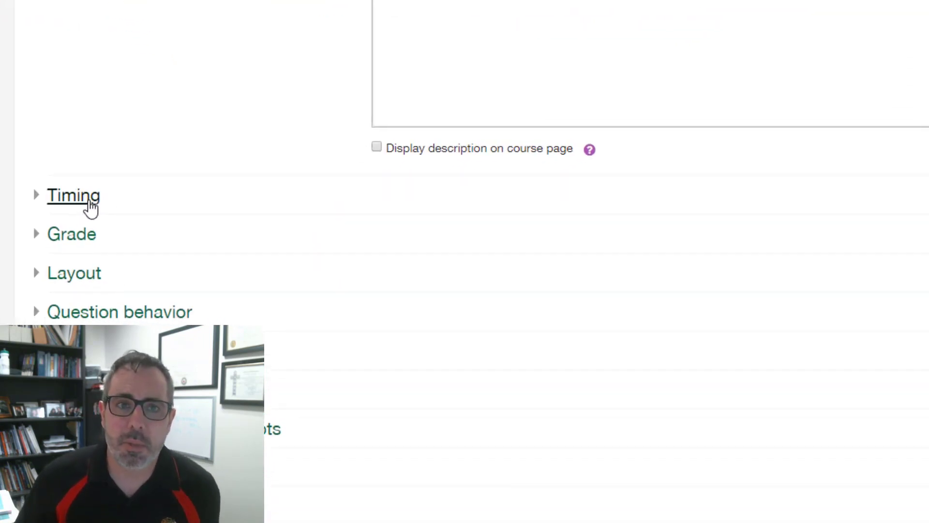
click(91, 207)
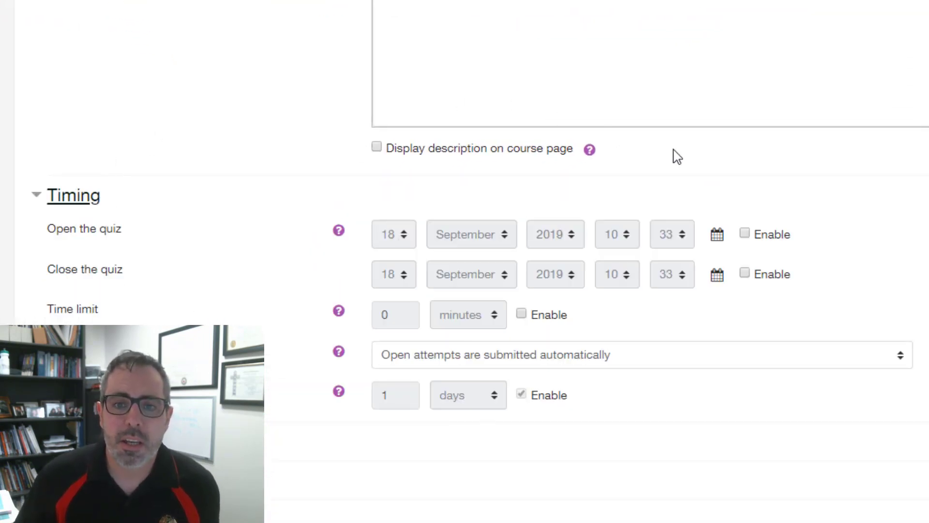
click(746, 235)
click(745, 274)
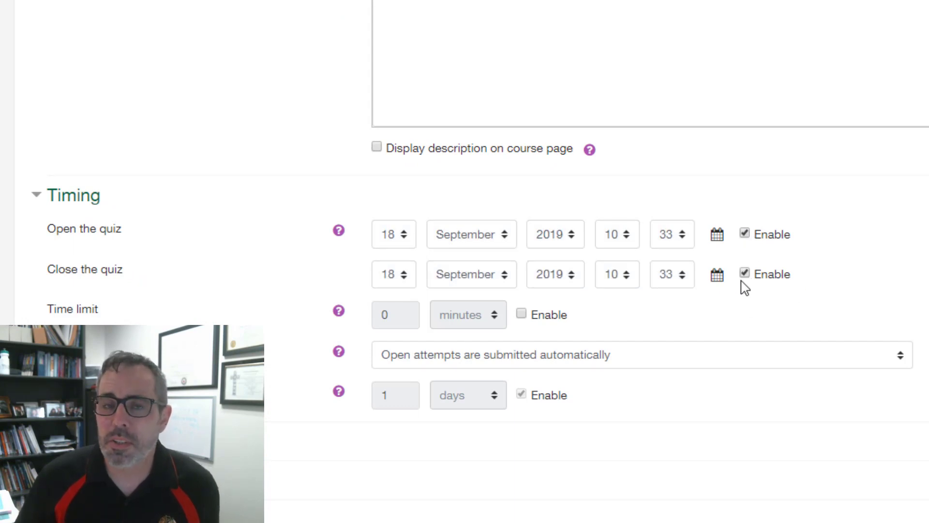
click(745, 235)
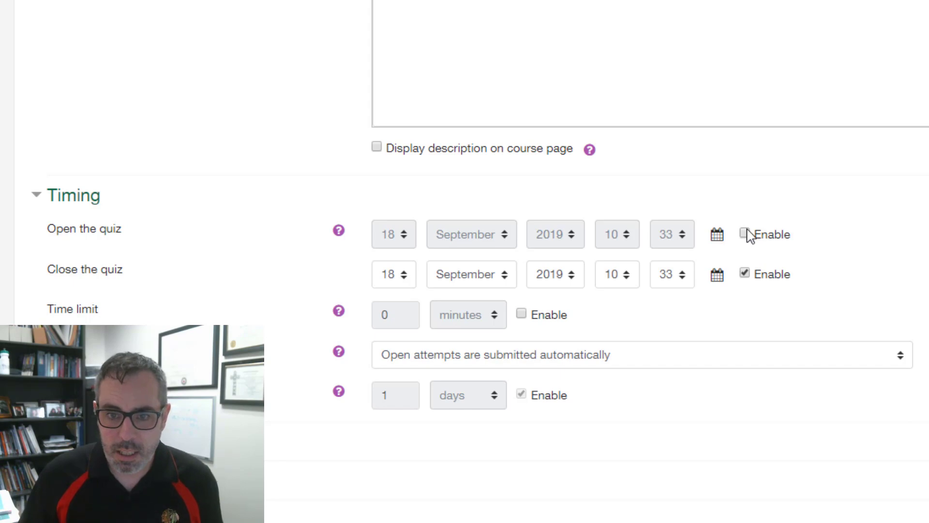
click(745, 235)
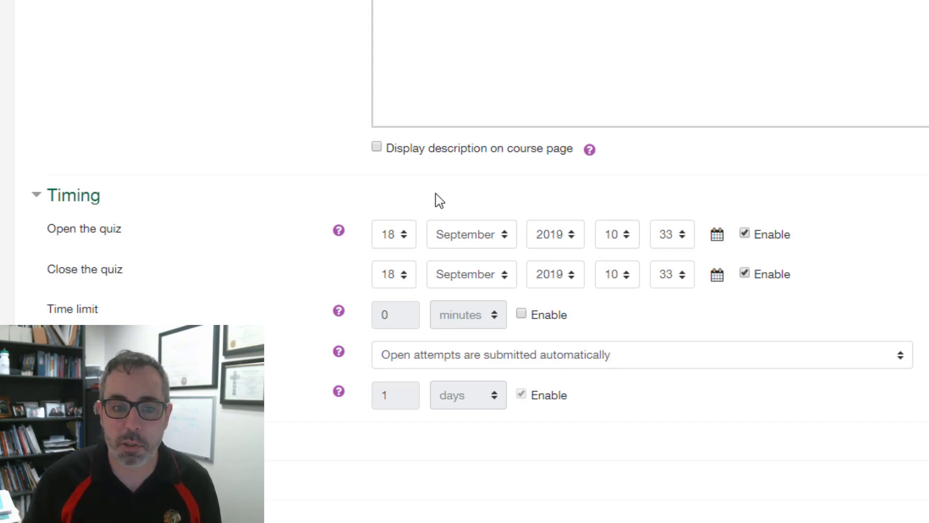
- Enable the quiz time limit and set it to 10 minutes
scroll(440, 200, down, 2)
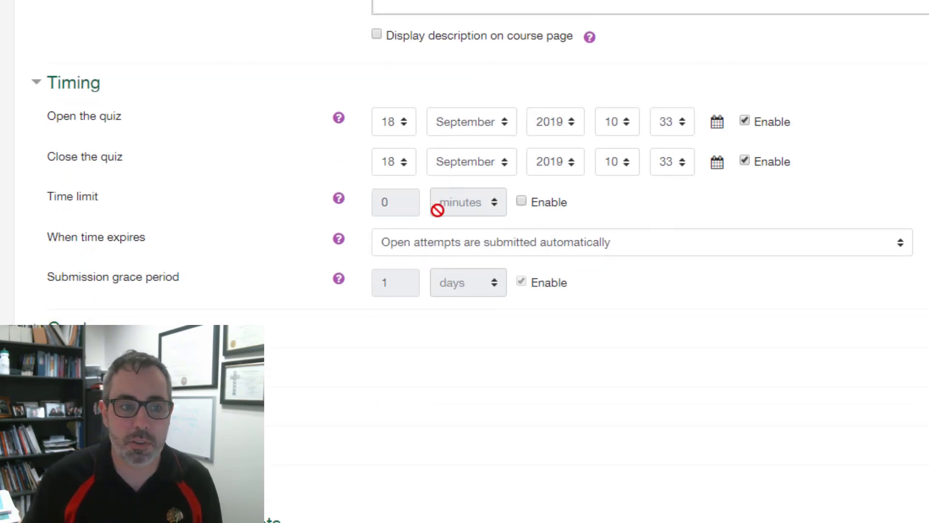
click(521, 201)
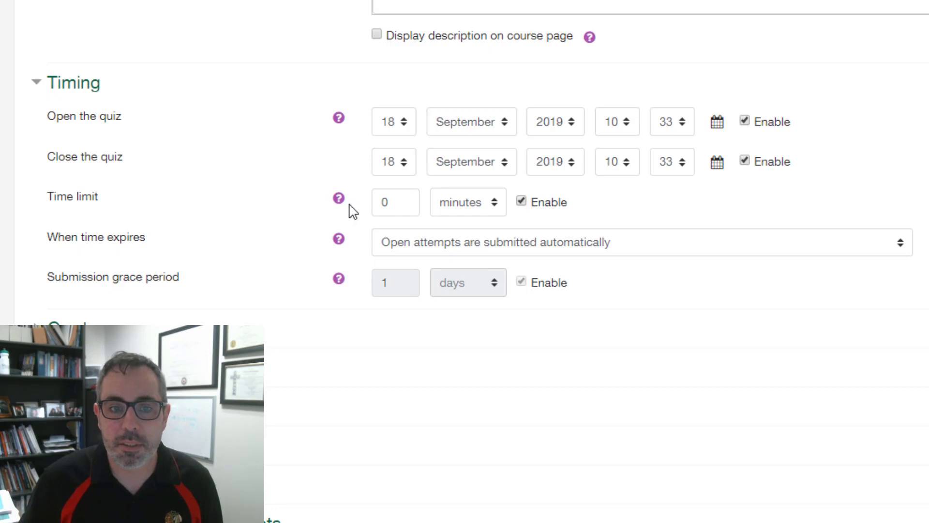
click(394, 203)
key(BackSpace)
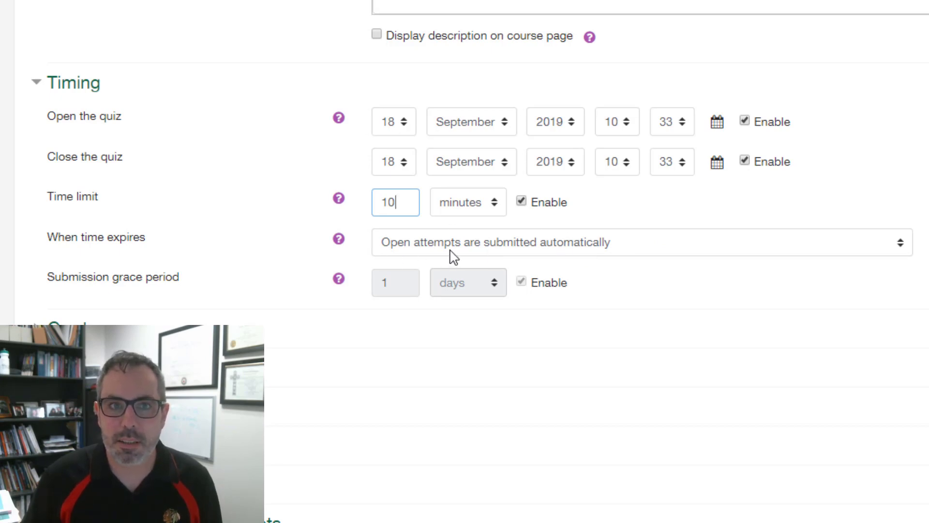
- Set the number of attempts allowed to 3 in the Grade settings
scroll(885, 301, down, 3)
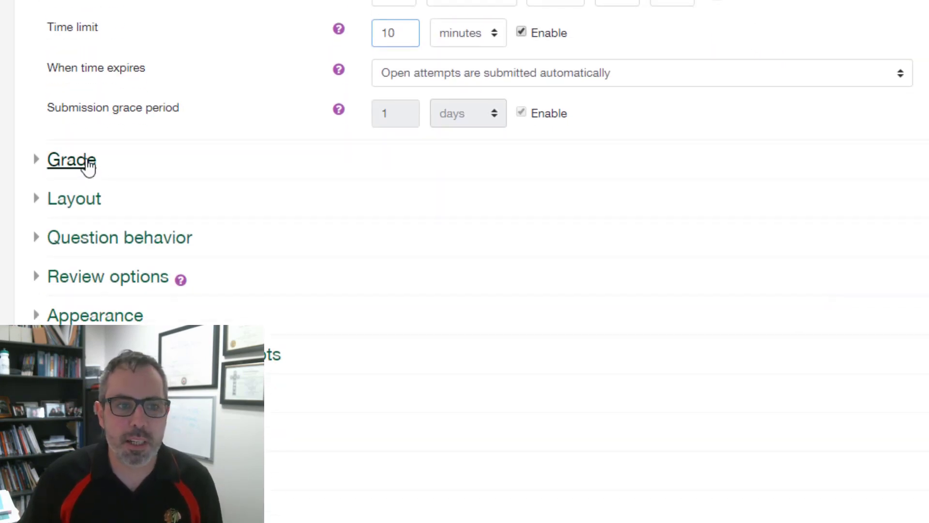
click(88, 167)
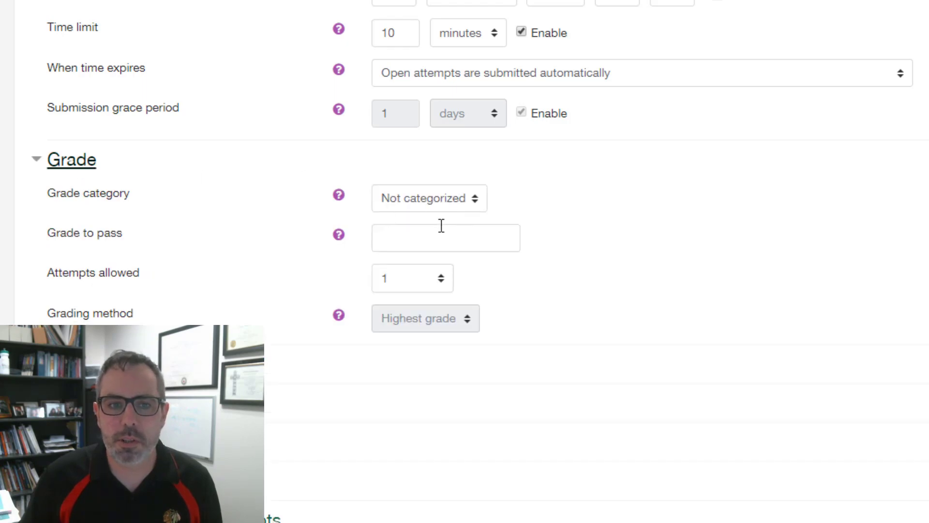
click(427, 283)
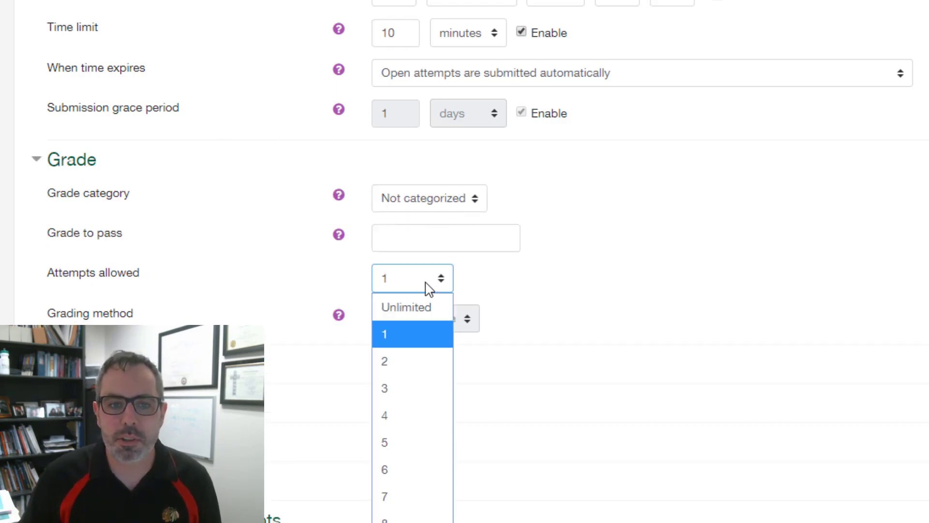
click(387, 388)
- Look over the available grading methods for multiple attempts, leaving Highest grade selected
click(421, 329)
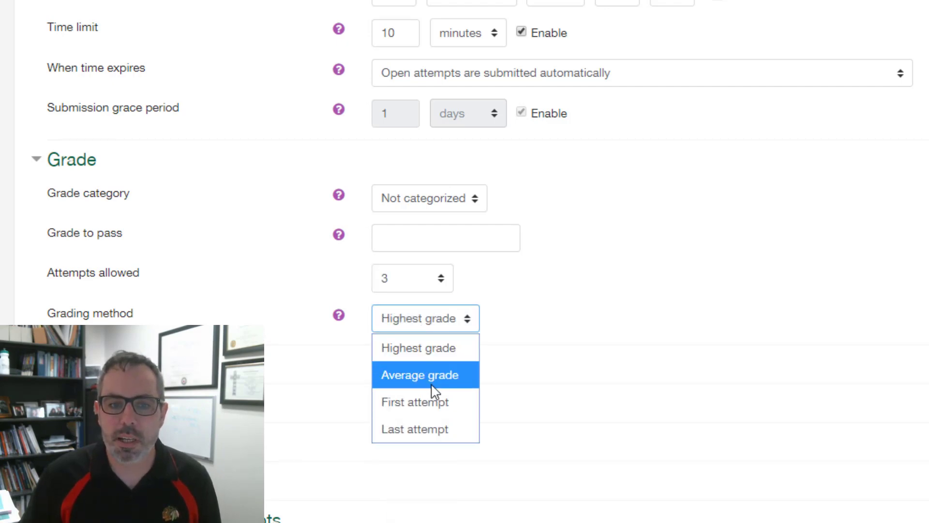
click(431, 329)
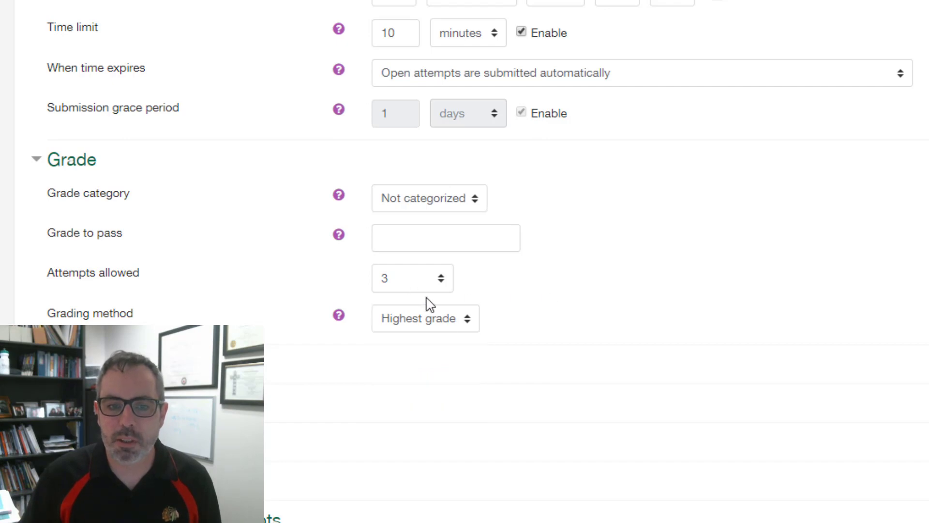
scroll(442, 326, down, 2)
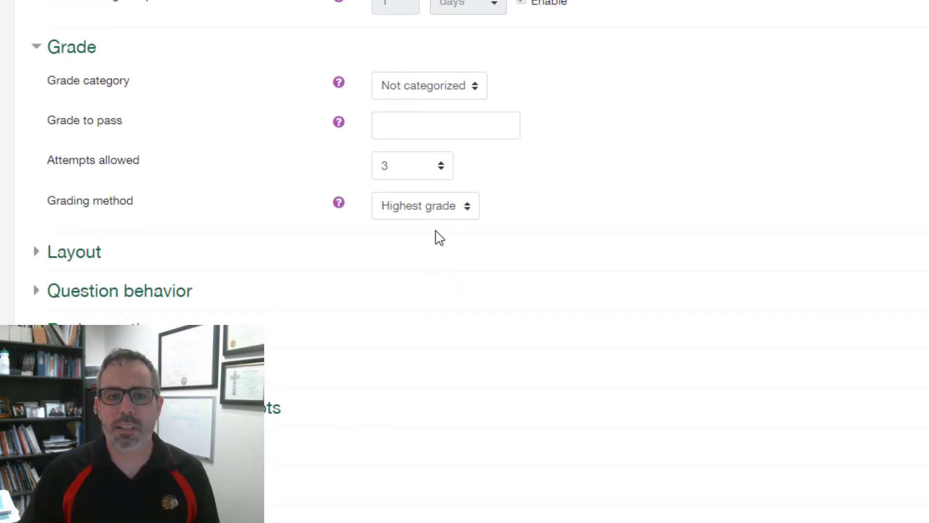
click(440, 211)
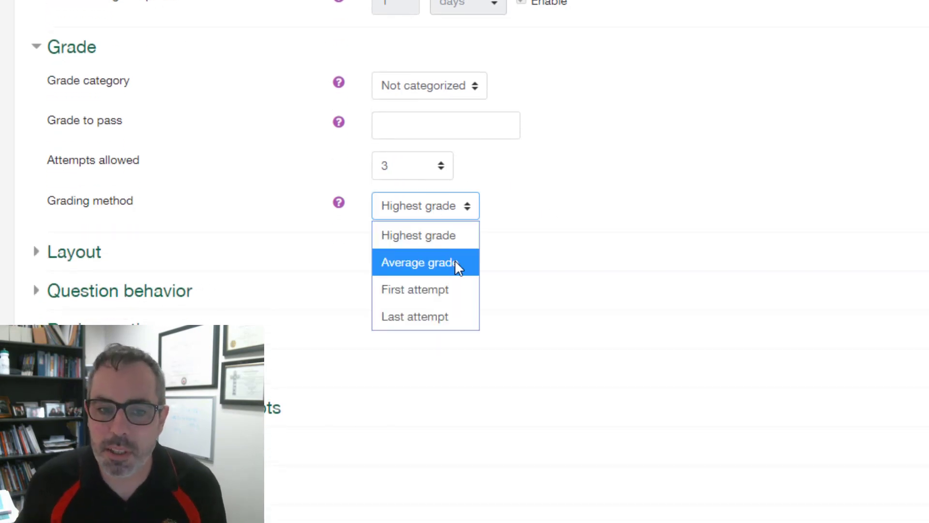
click(622, 193)
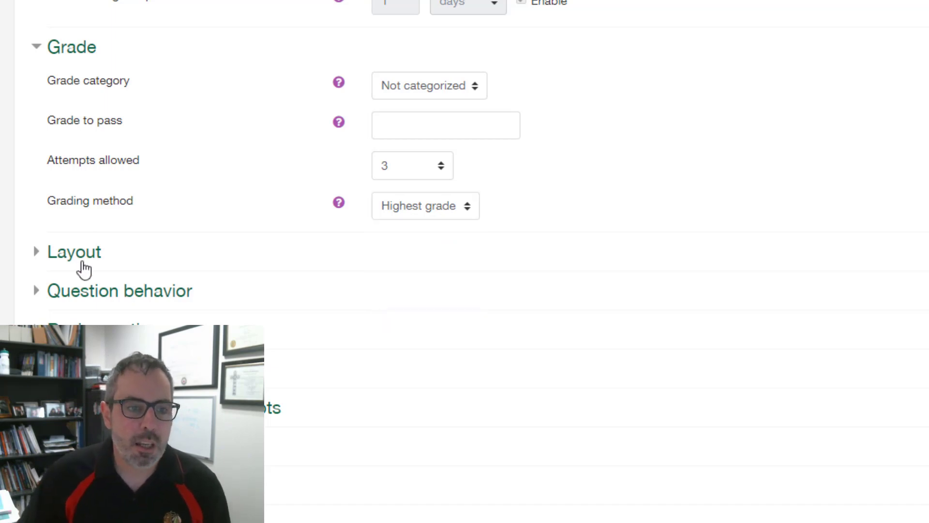
- Examine the New page choices in the Layout settings, keeping Every question, and view the Question behavior settings
click(84, 257)
scroll(339, 175, down, 2)
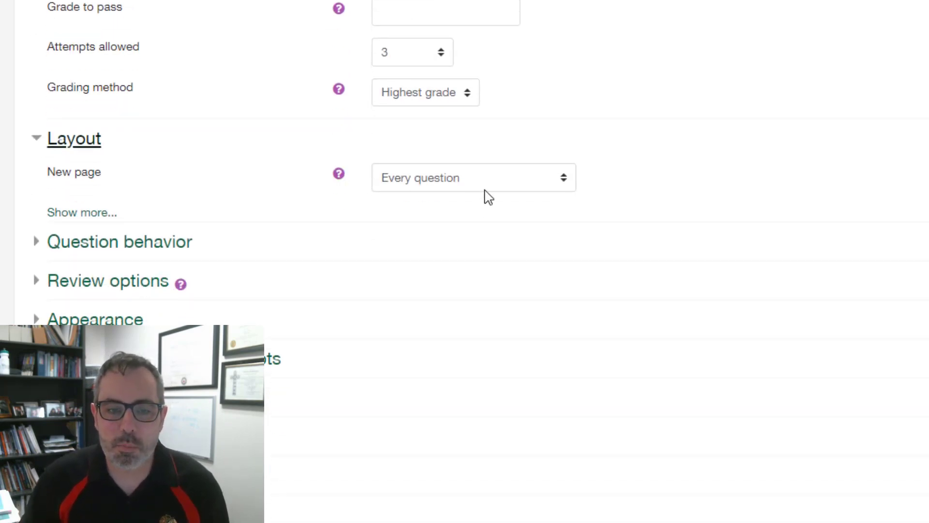
click(446, 187)
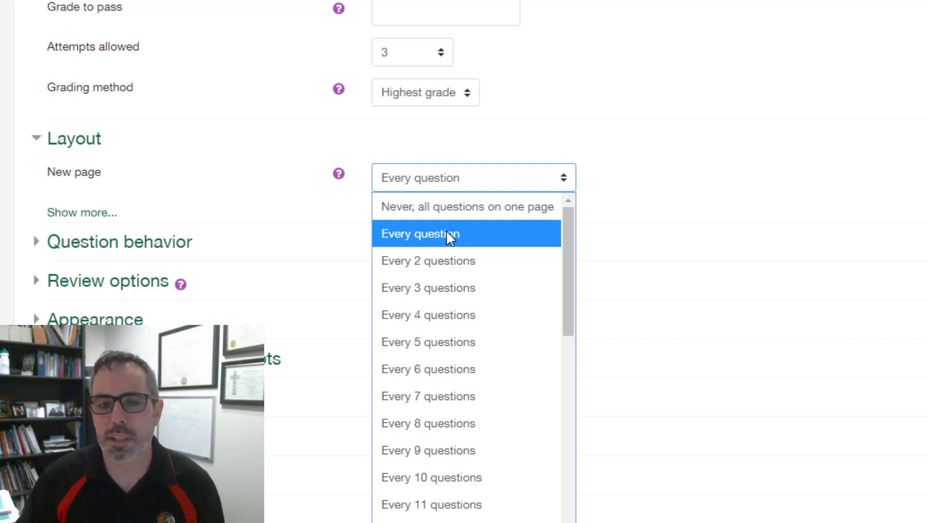
click(757, 163)
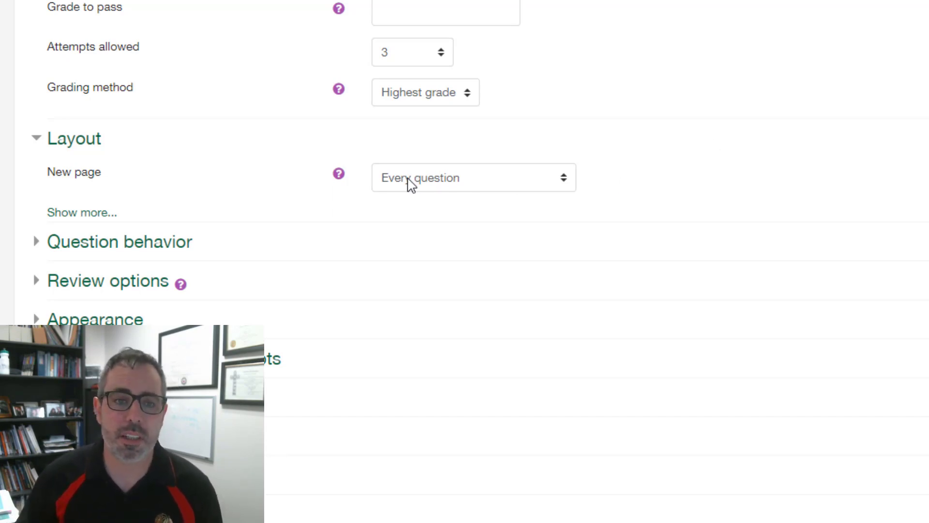
click(410, 184)
scroll(452, 430, down, 10)
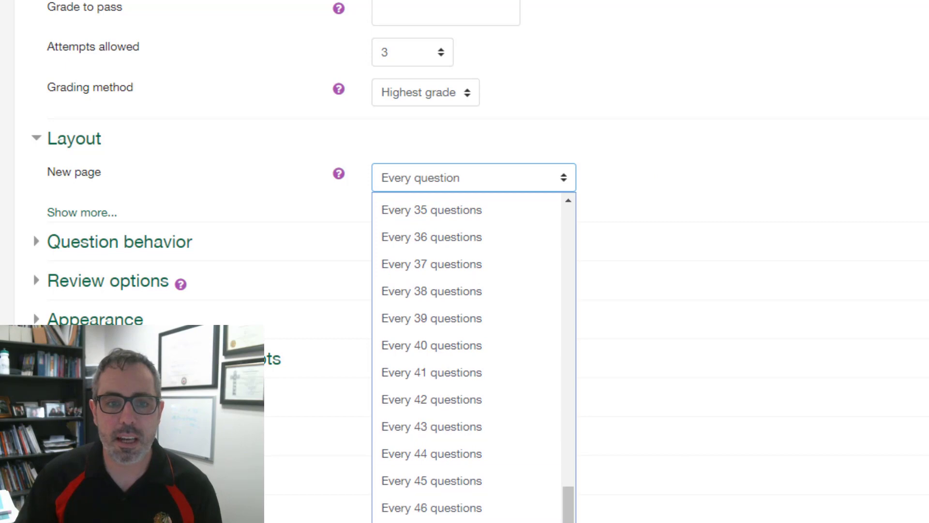
scroll(467, 358, up, 10)
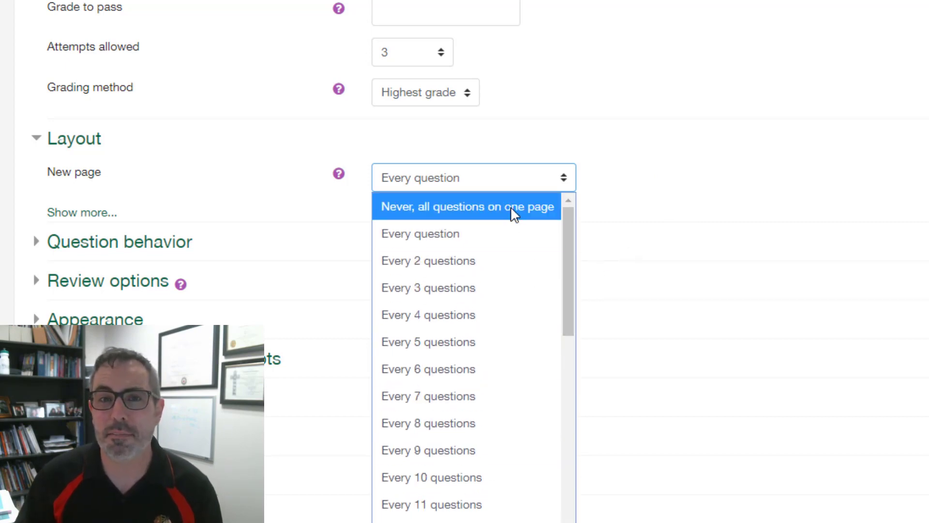
click(782, 160)
scroll(704, 276, down, 1)
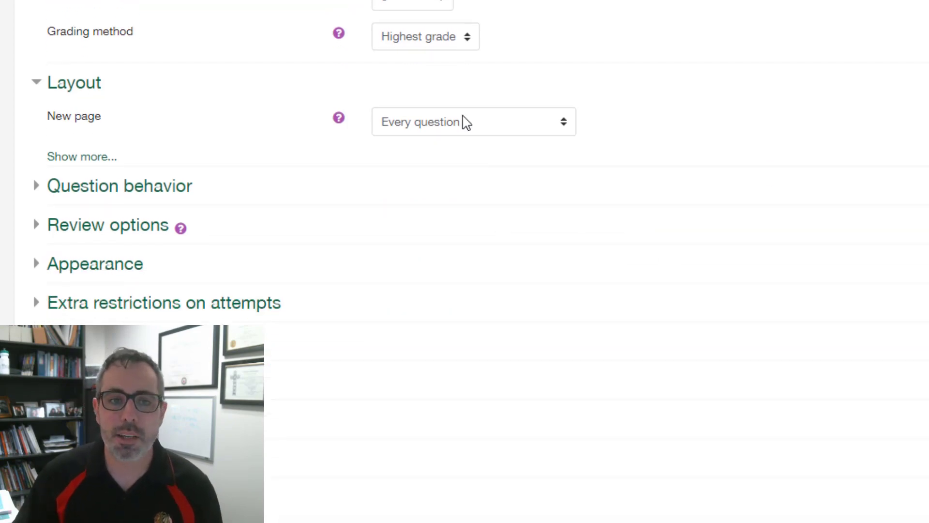
click(123, 194)
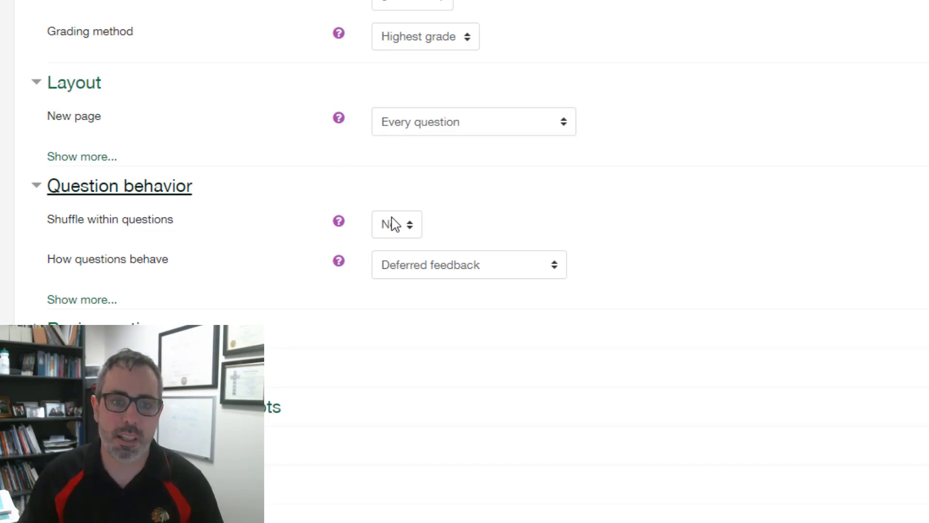
- In Review options, disable Whether correct immediately after the attempt and while the quiz is open, and disable Right answer after the quiz is closed
scroll(338, 203, down, 3)
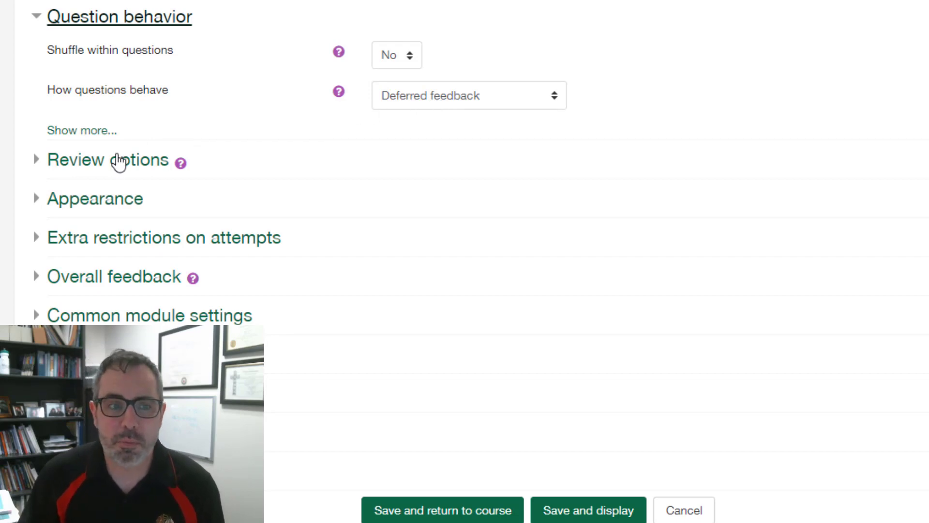
click(117, 163)
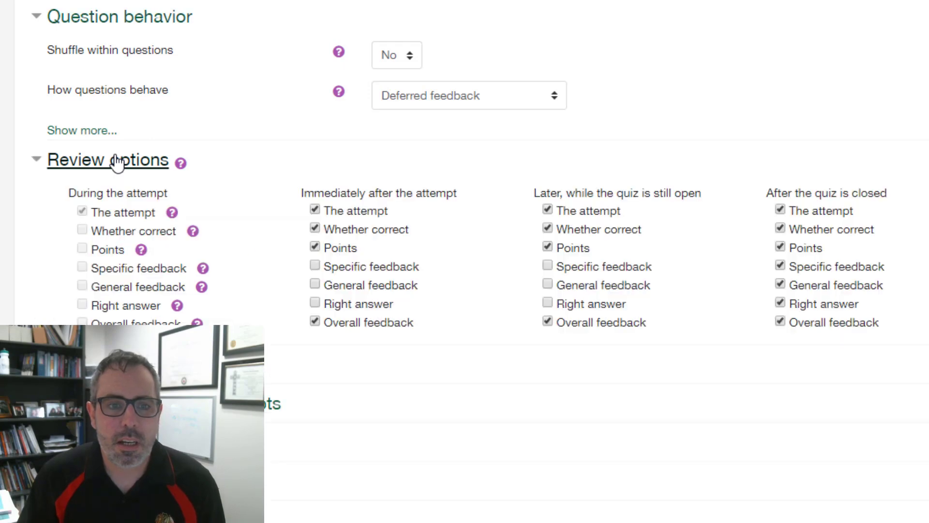
scroll(310, 83, down, 2)
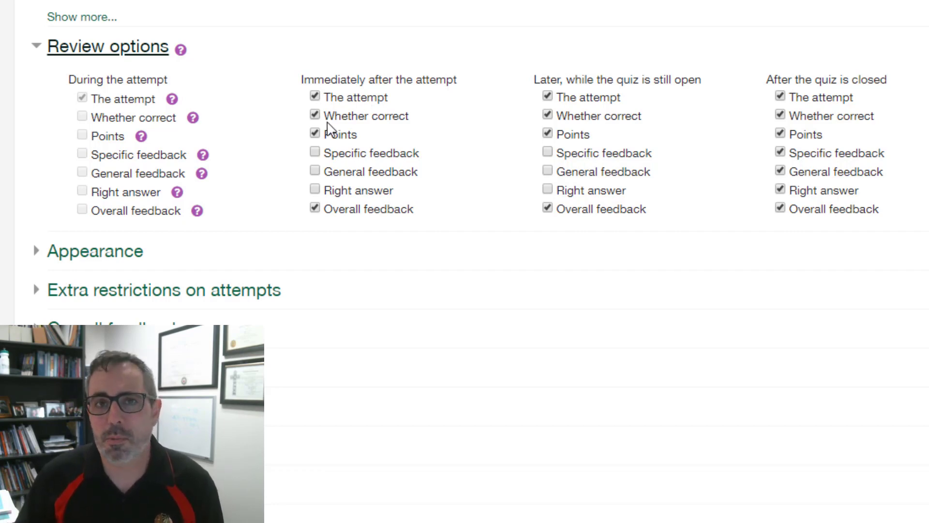
click(575, 118)
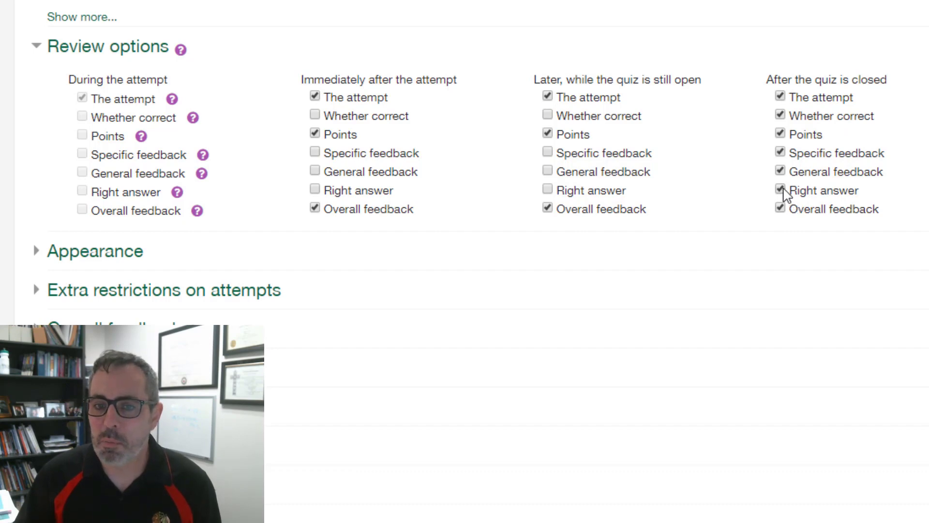
click(782, 190)
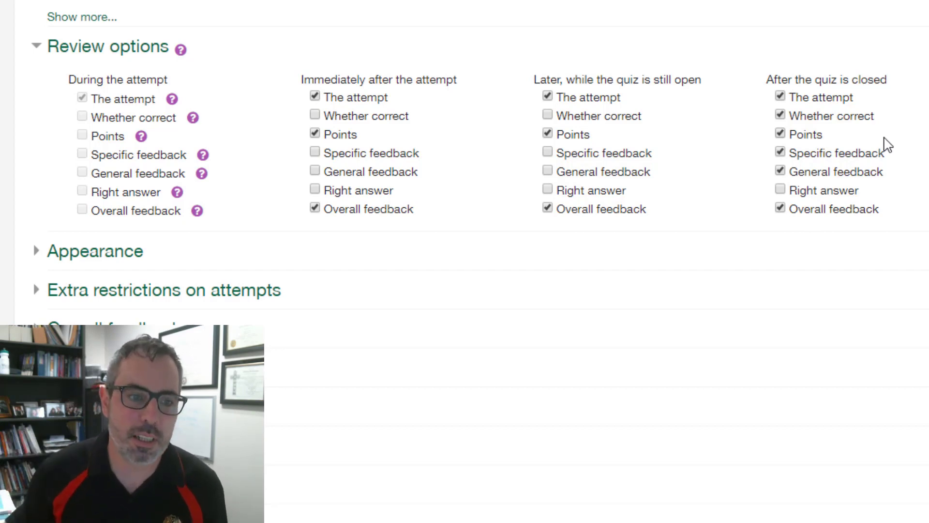
- Look over the configured quiz settings once more, and save the quiz, returning to the course page
scroll(421, 217, down, 3)
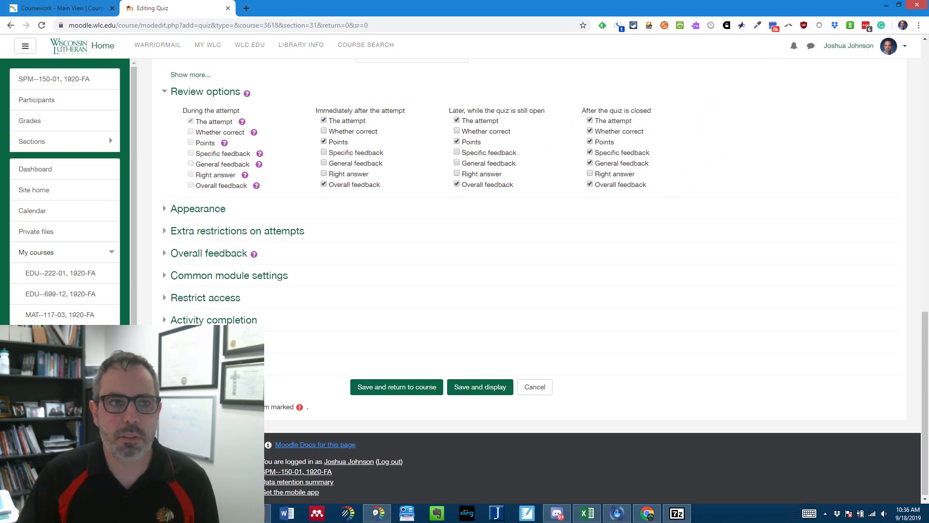
scroll(533, 281, up, 5)
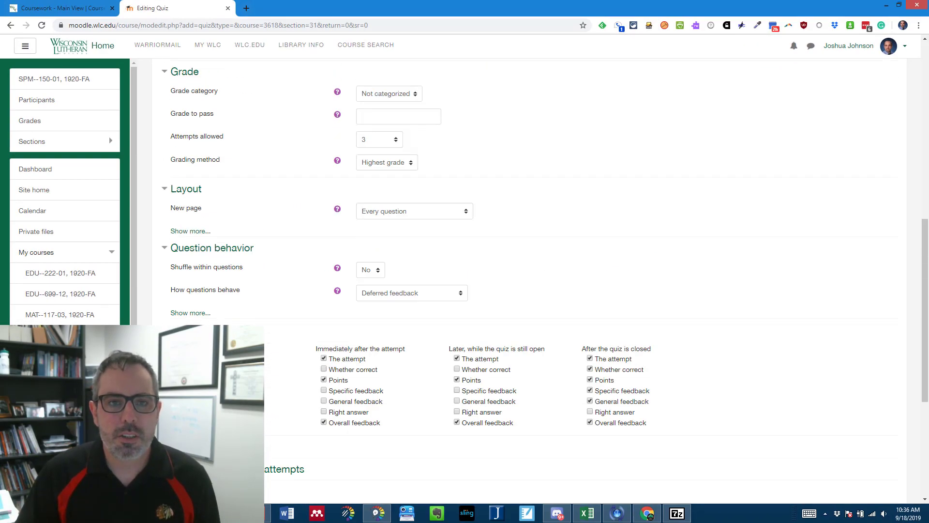
scroll(467, 415, up, 15)
scroll(468, 416, down, 20)
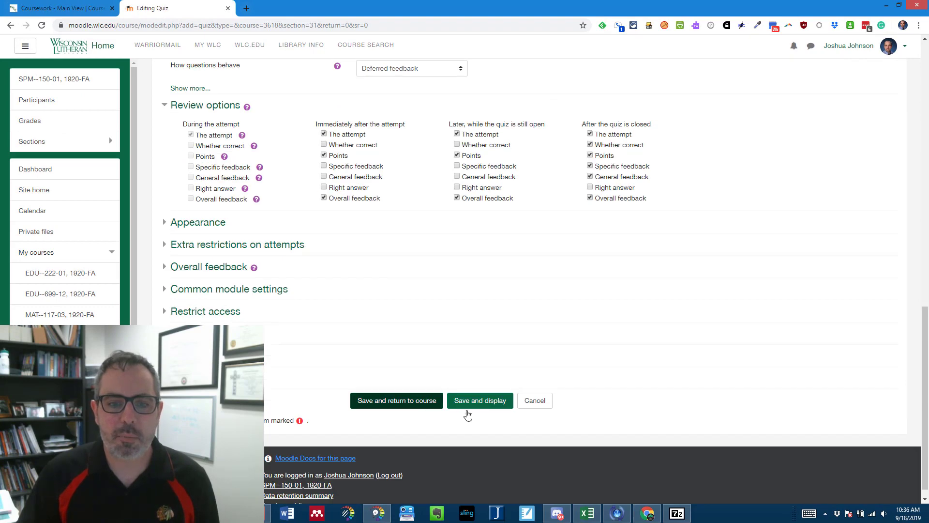
click(403, 400)
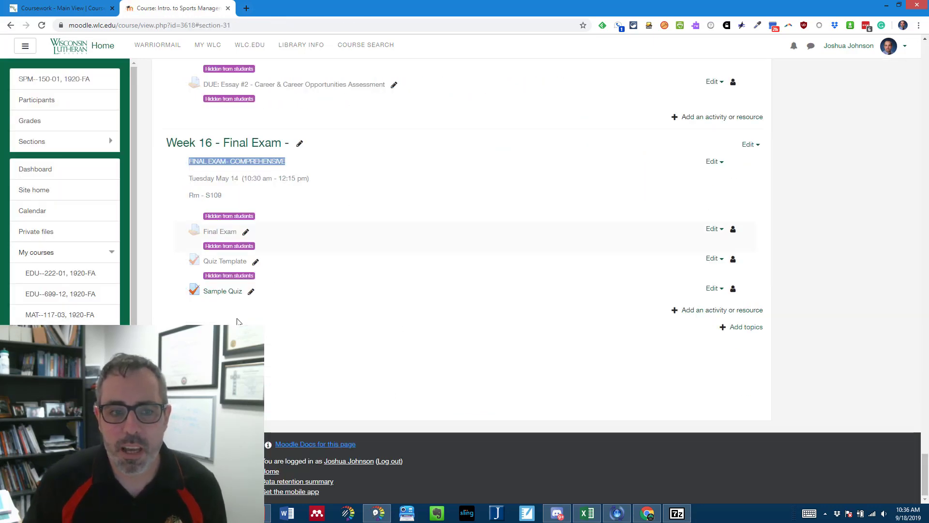
- Open Sample Quiz for question editing and save its maximum grade as 5
click(224, 281)
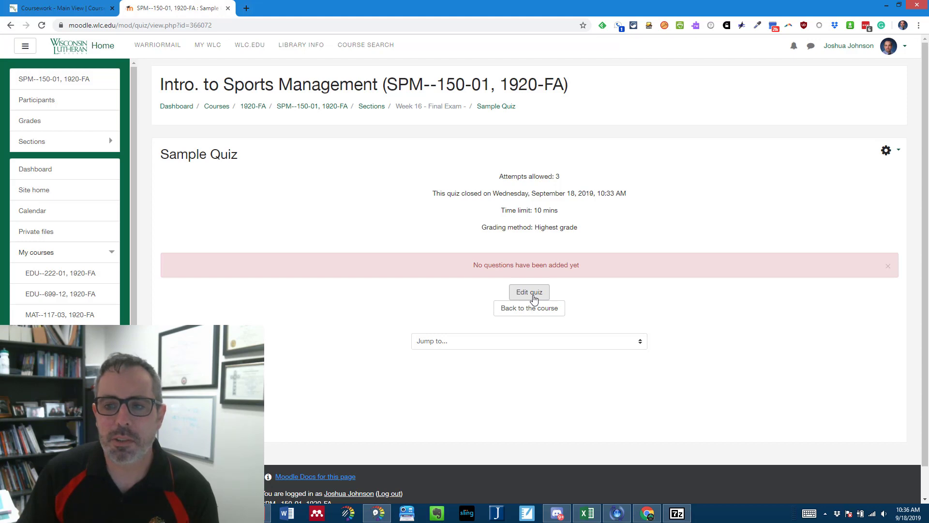
click(898, 153)
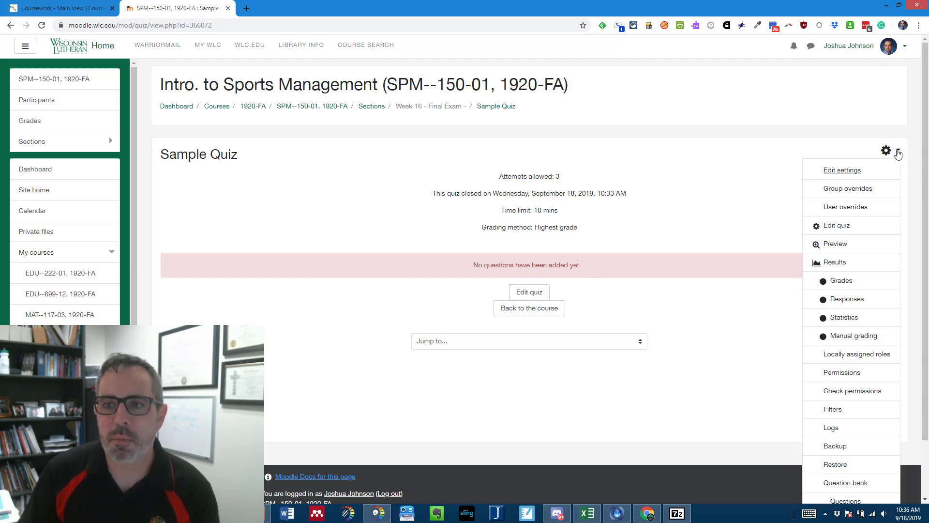
click(836, 226)
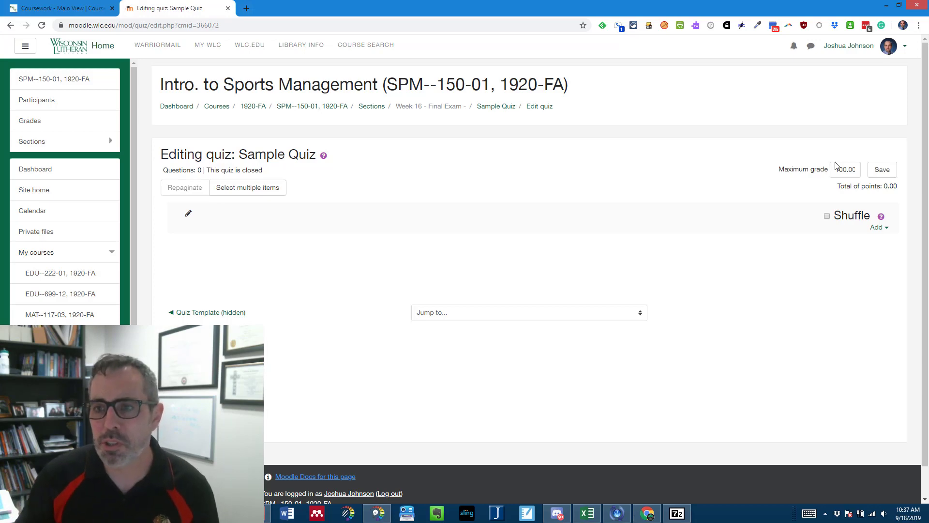
drag(839, 168, 855, 177)
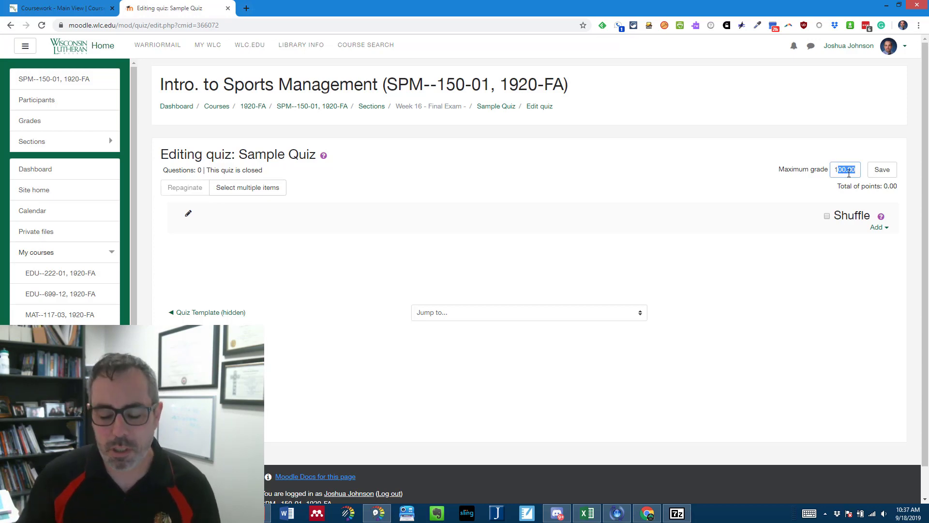
key(BackSpace)
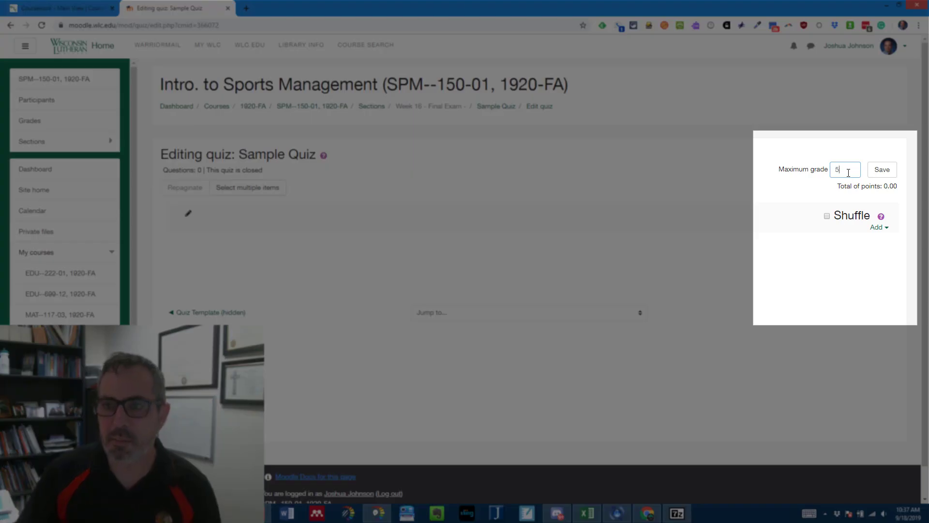
click(888, 170)
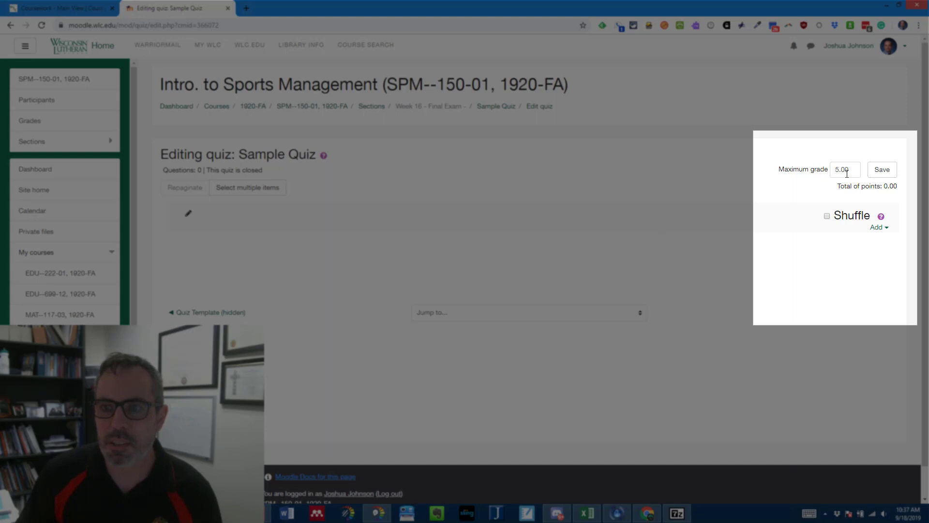
- Add 5 random questions from the existing category Test 01 to the quiz
click(884, 228)
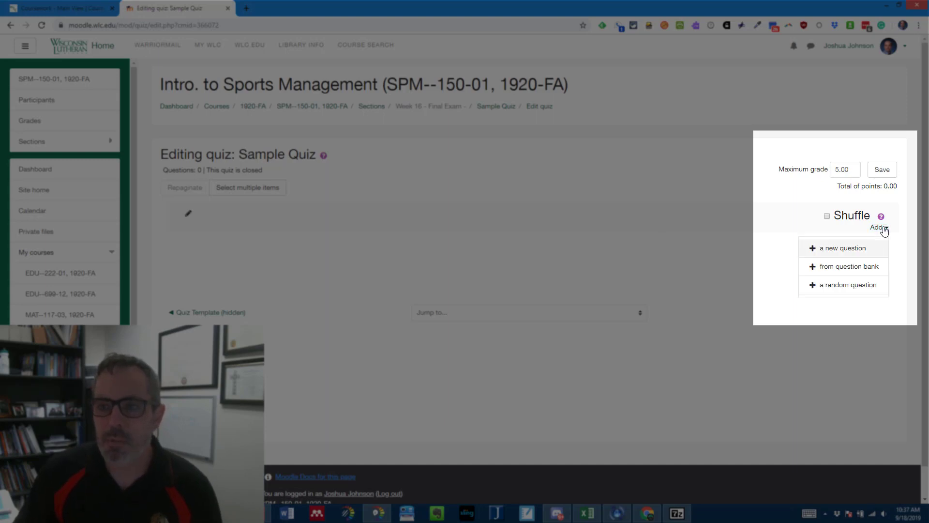
click(855, 285)
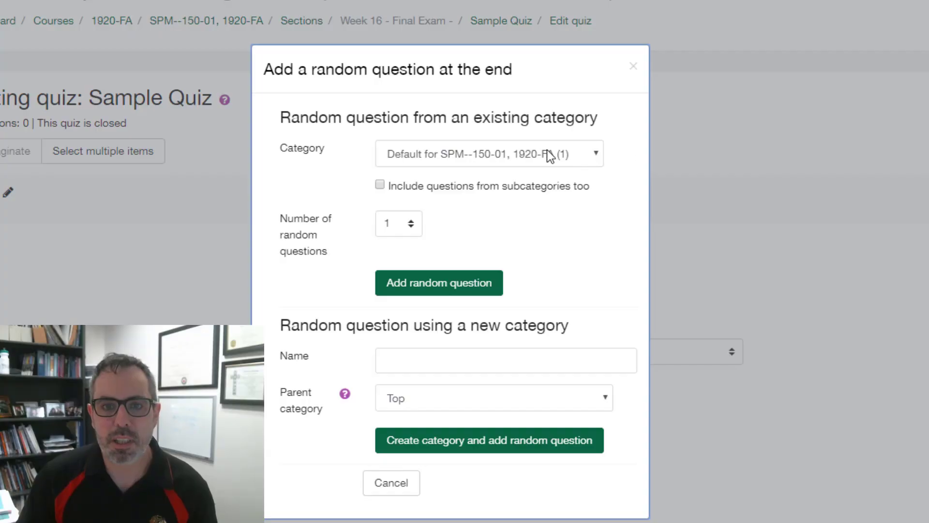
click(549, 156)
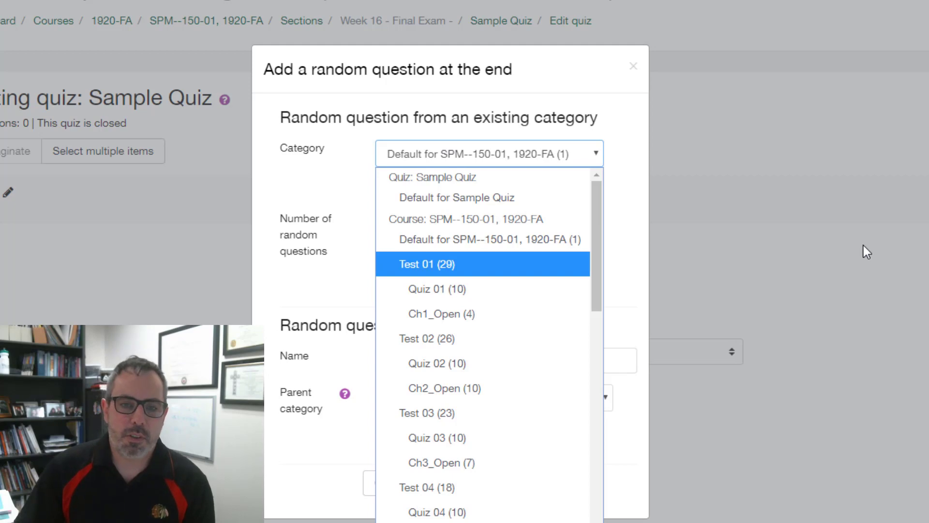
click(435, 269)
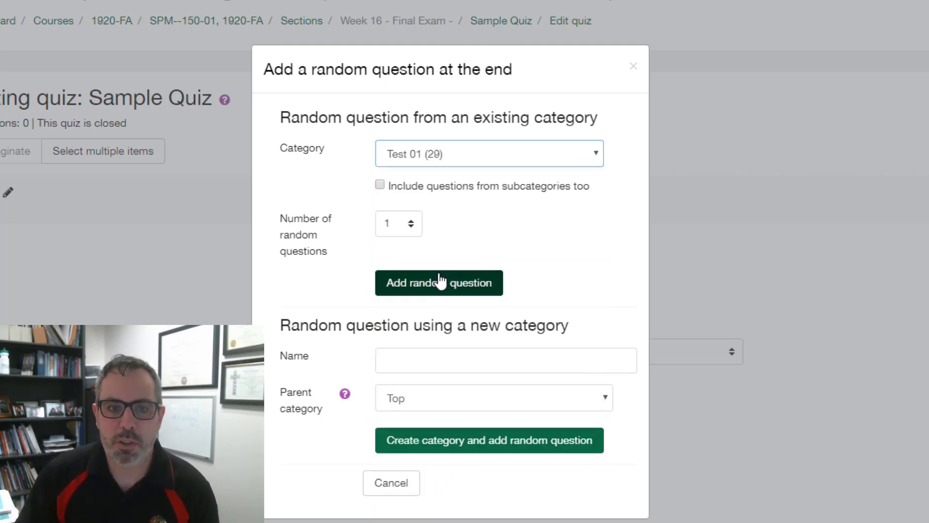
click(412, 226)
click(396, 348)
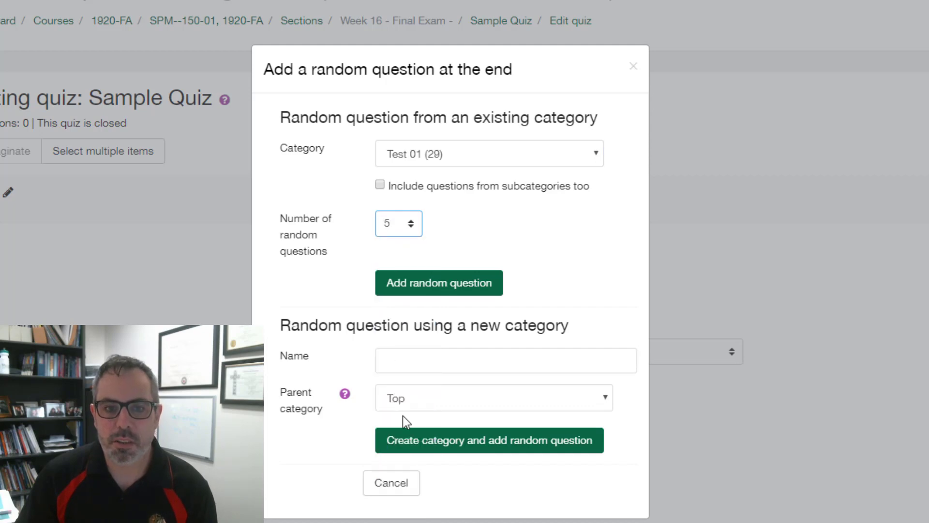
click(434, 284)
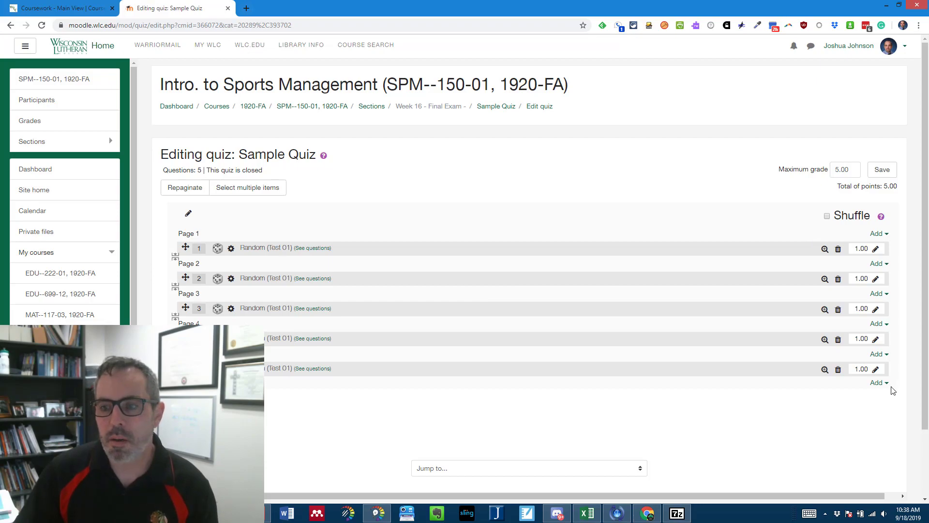
click(879, 383)
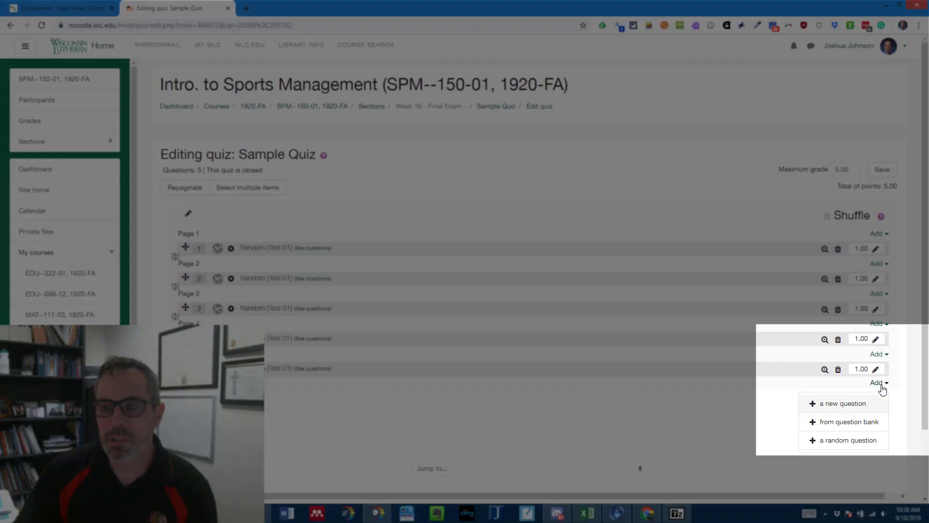
click(847, 426)
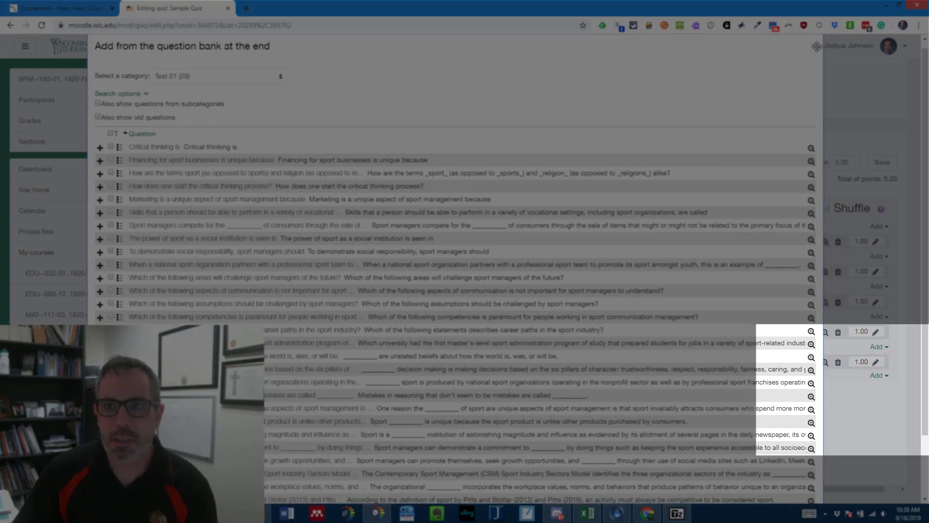
click(818, 48)
- Add 2 random questions from the existing category Quiz 01 at the end of the quiz
click(887, 377)
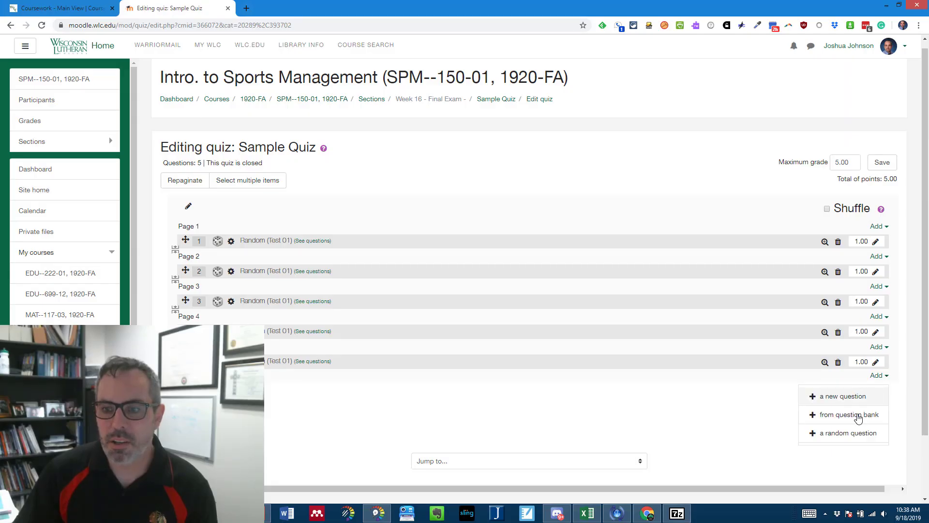
click(848, 434)
click(440, 234)
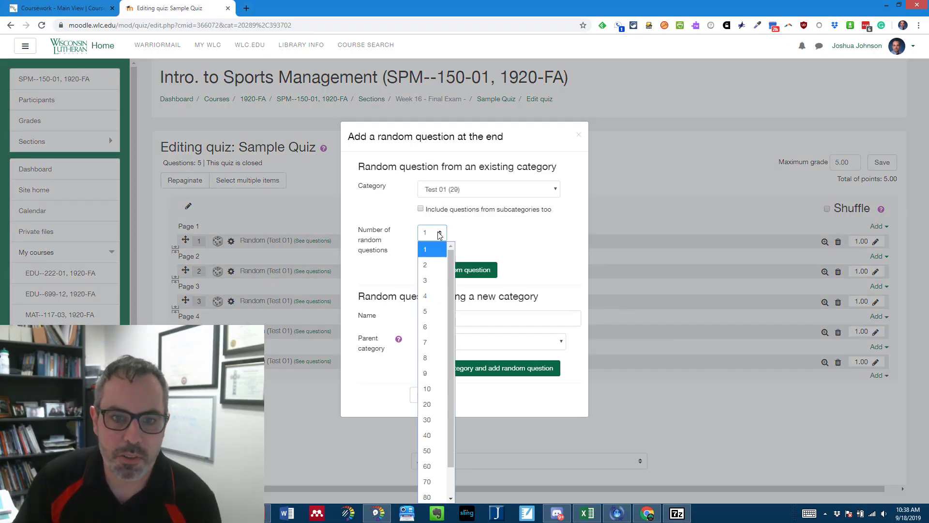
click(431, 264)
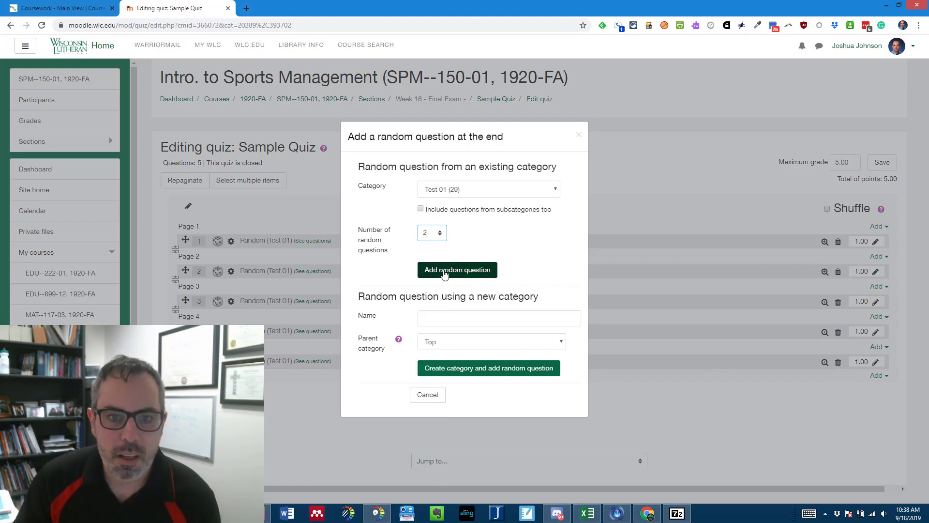
click(501, 190)
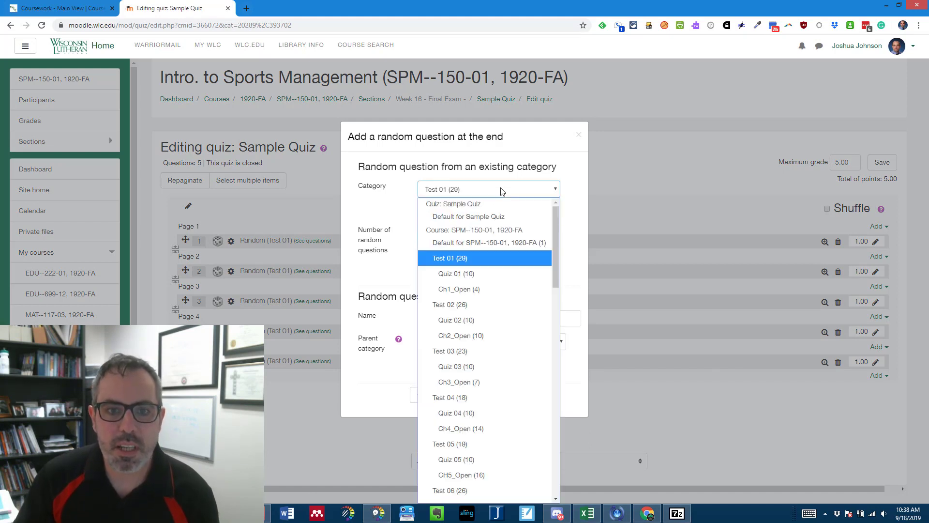
click(464, 274)
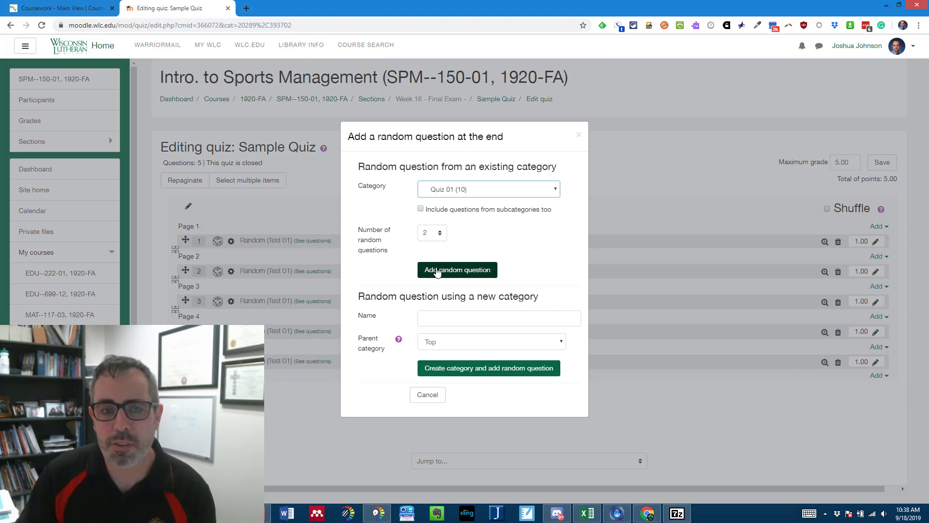
click(477, 270)
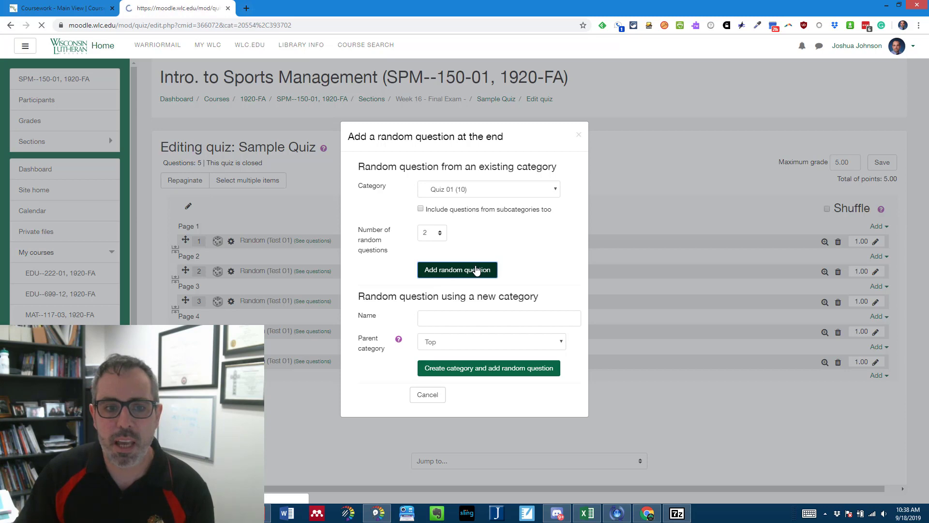
scroll(282, 174, down, 2)
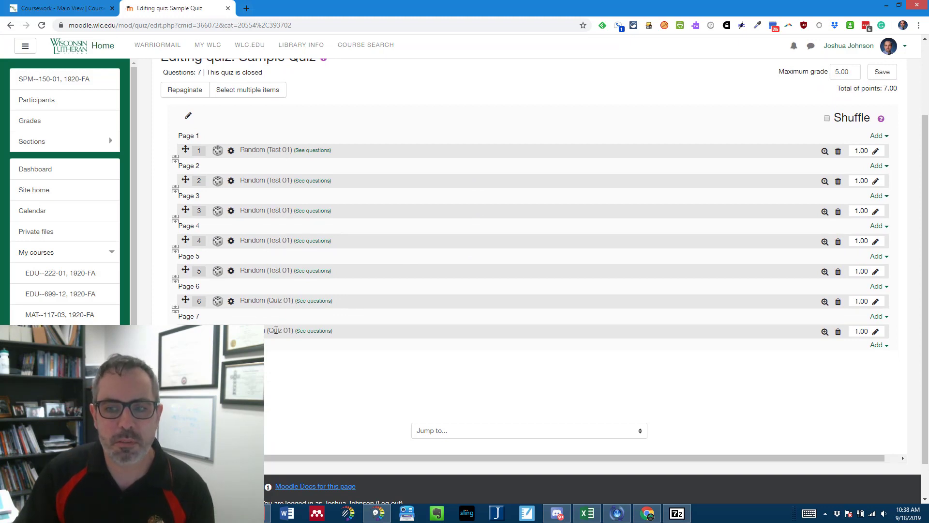
- Add the question bank's nonprofit sector purposes and eight critical thinking questions from category Ch1_Open at the end of the quiz
click(880, 350)
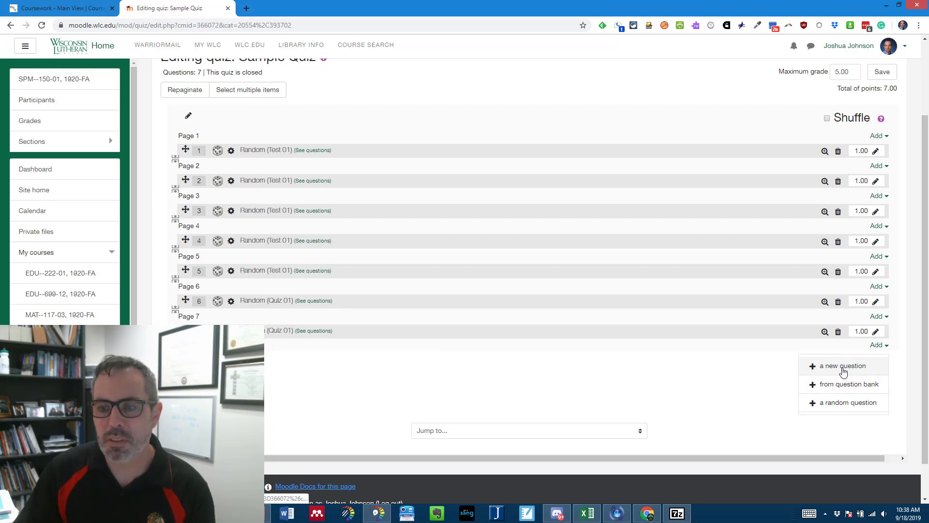
click(847, 406)
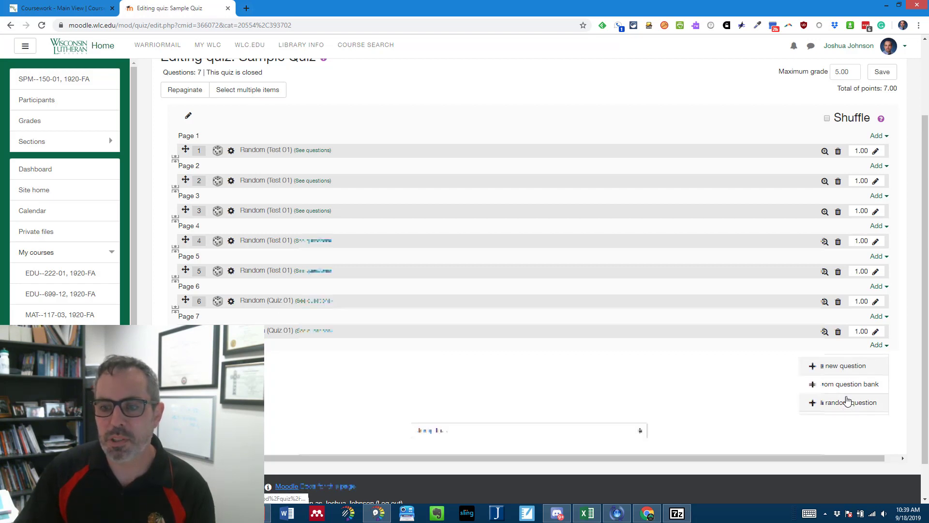
click(850, 387)
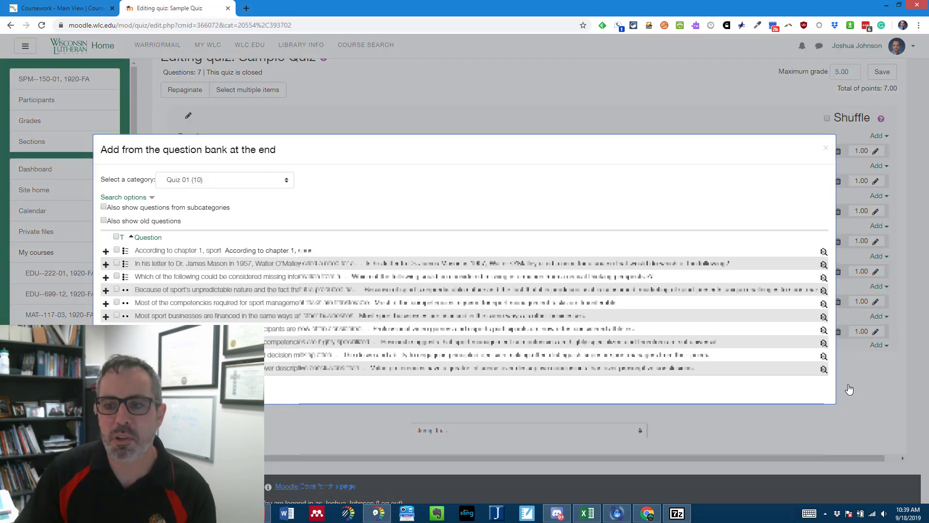
click(267, 180)
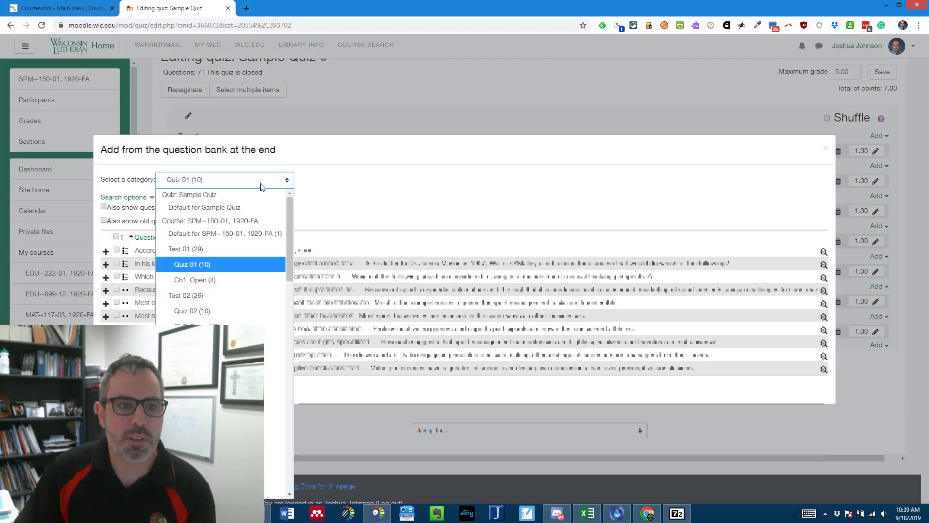
click(197, 280)
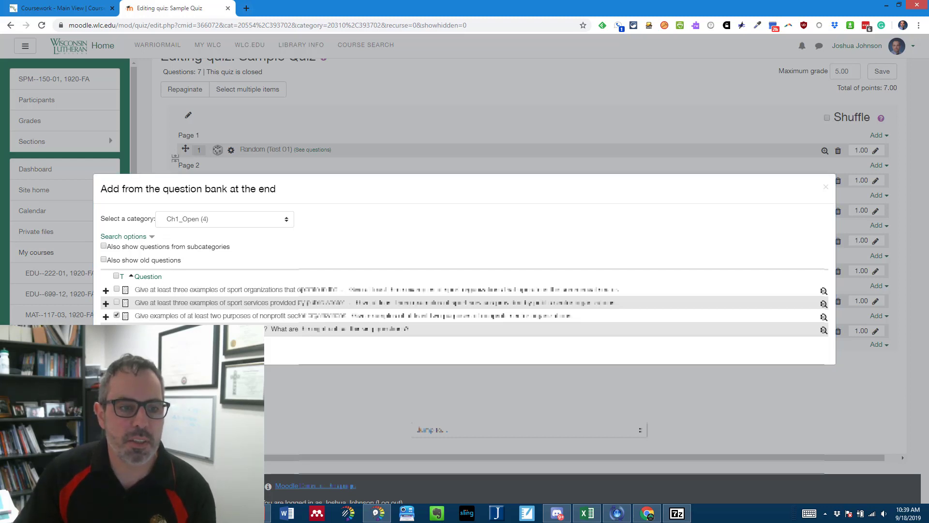
click(159, 347)
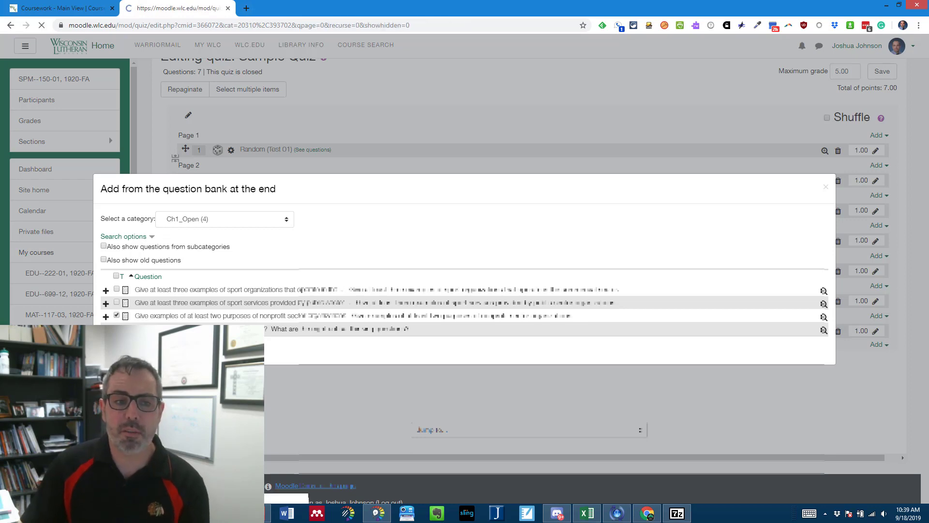
scroll(338, 314, down, 4)
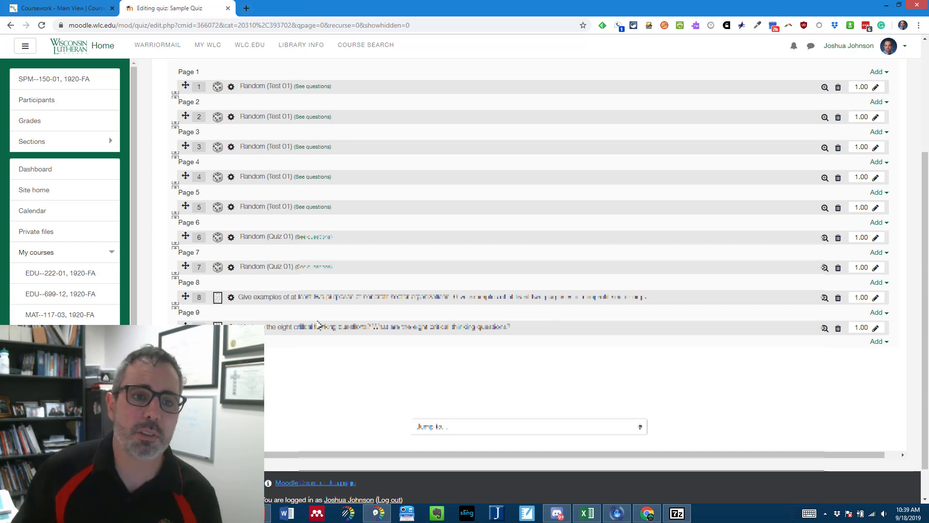
scroll(318, 325, up, 1)
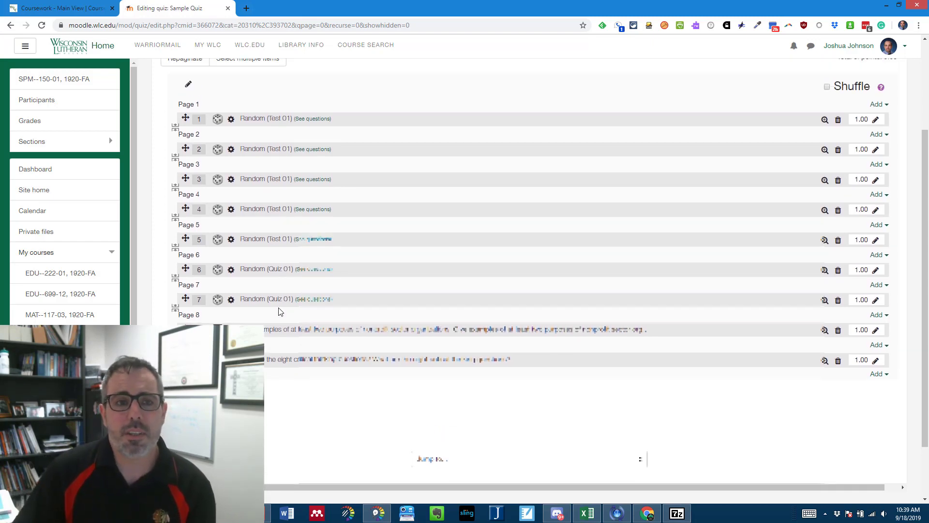
scroll(390, 327, up, 2)
scroll(393, 333, up, 2)
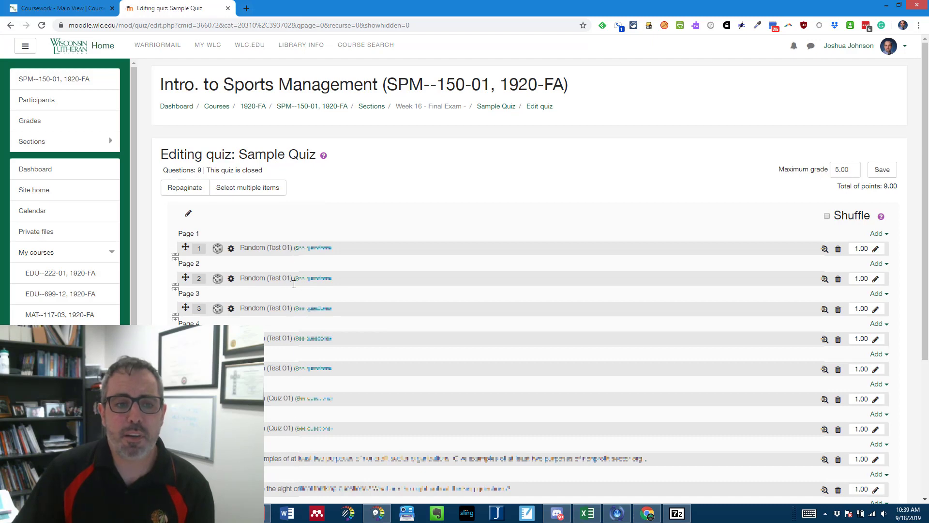
scroll(297, 355, down, 3)
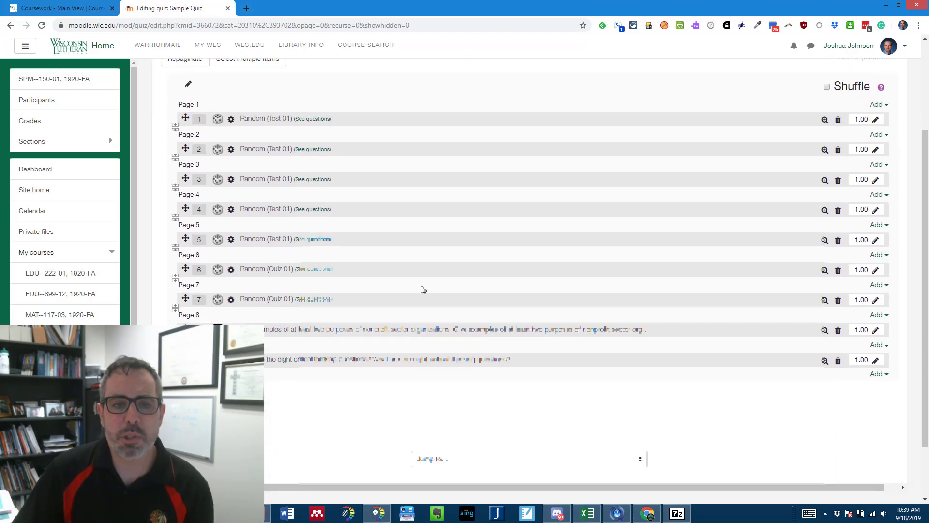
- Start a new multiple choice question in category Ch1_Open at the end of the quiz, review its form, and cancel it
scroll(423, 289, down, 3)
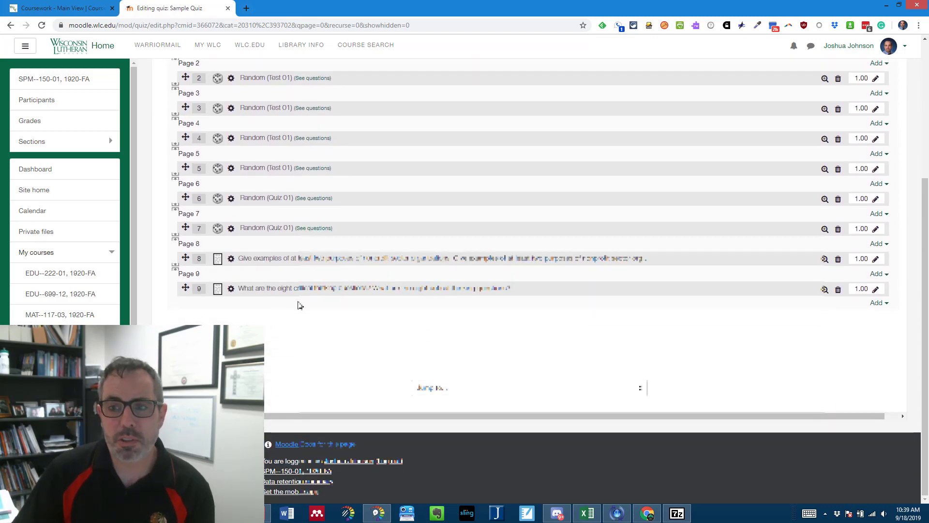
click(878, 304)
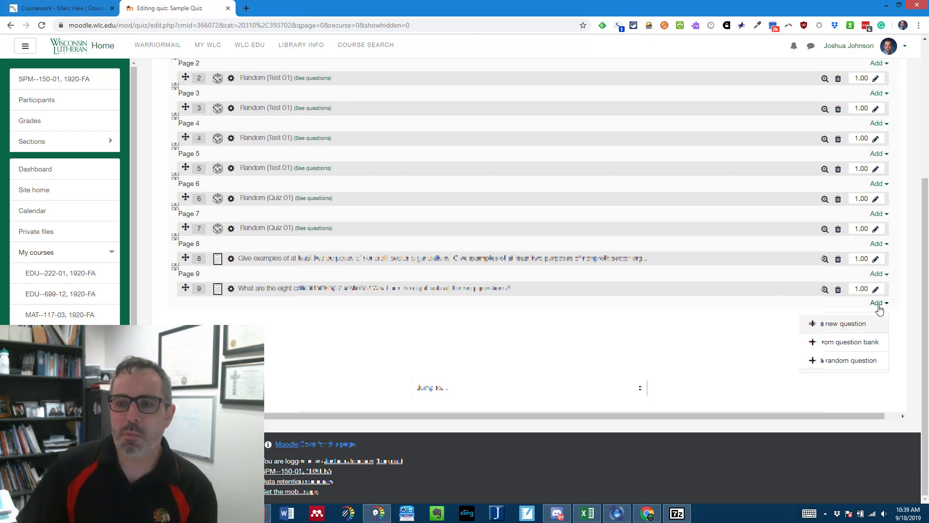
click(841, 323)
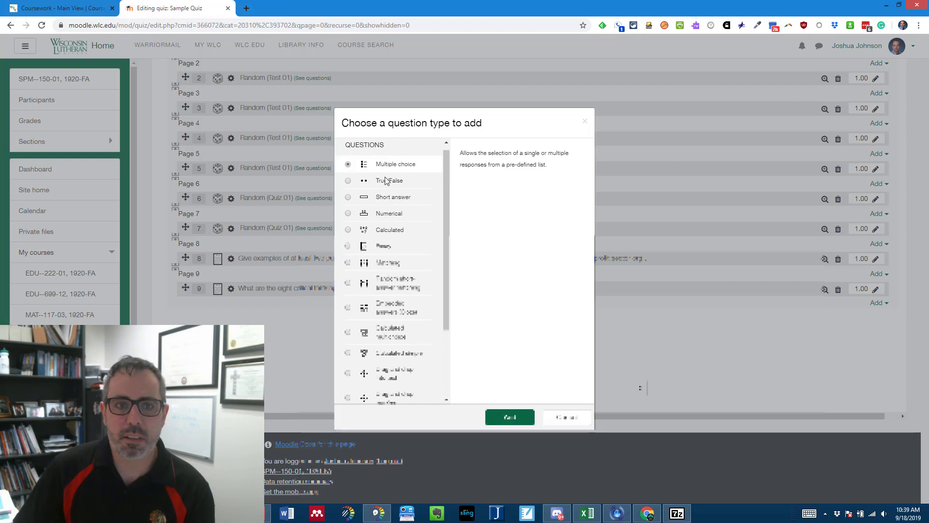
click(512, 419)
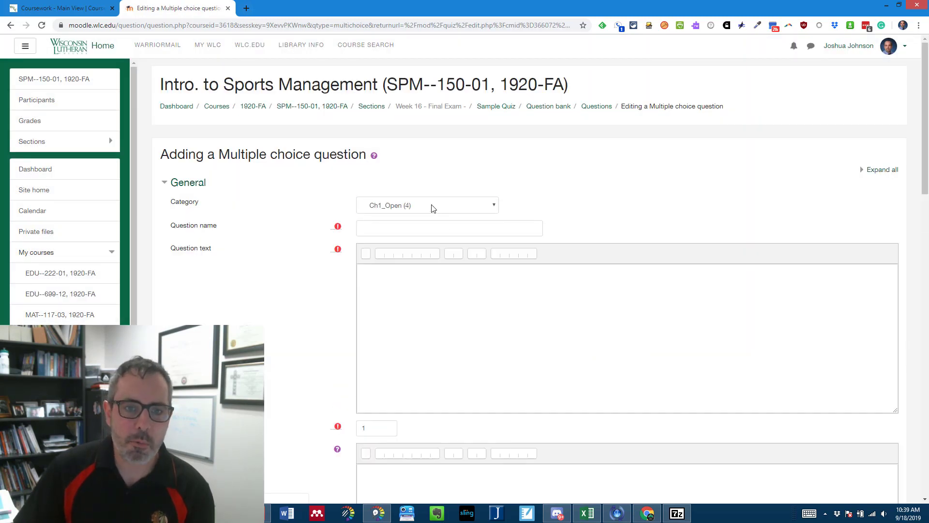
click(432, 207)
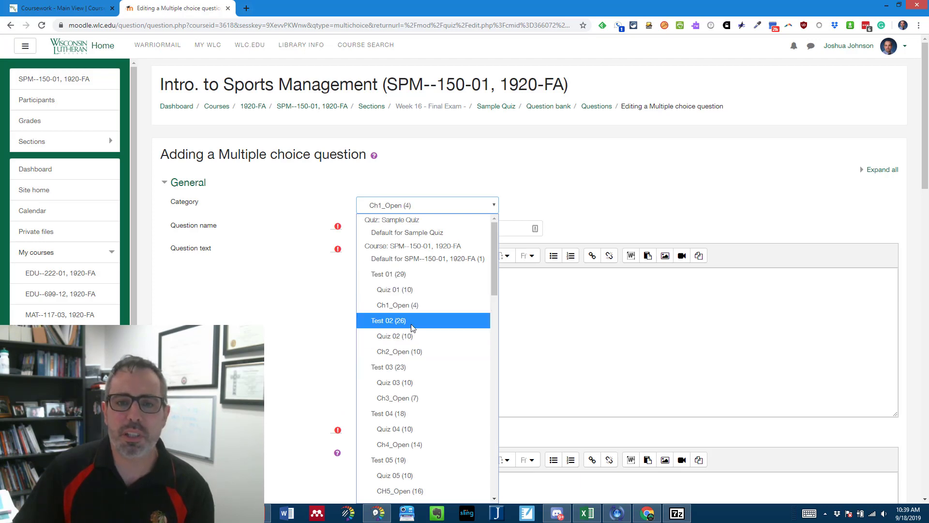
click(409, 305)
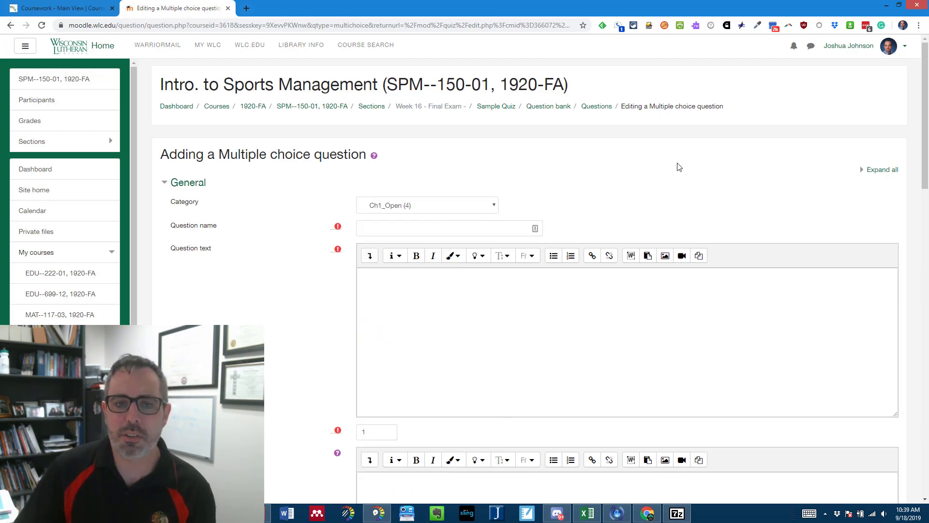
scroll(678, 167, down, 4)
scroll(443, 194, down, 15)
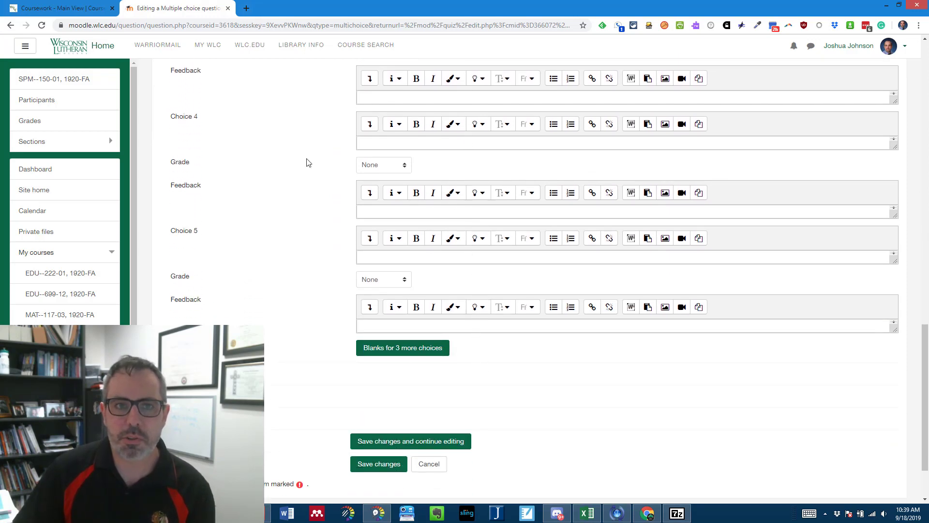
click(434, 464)
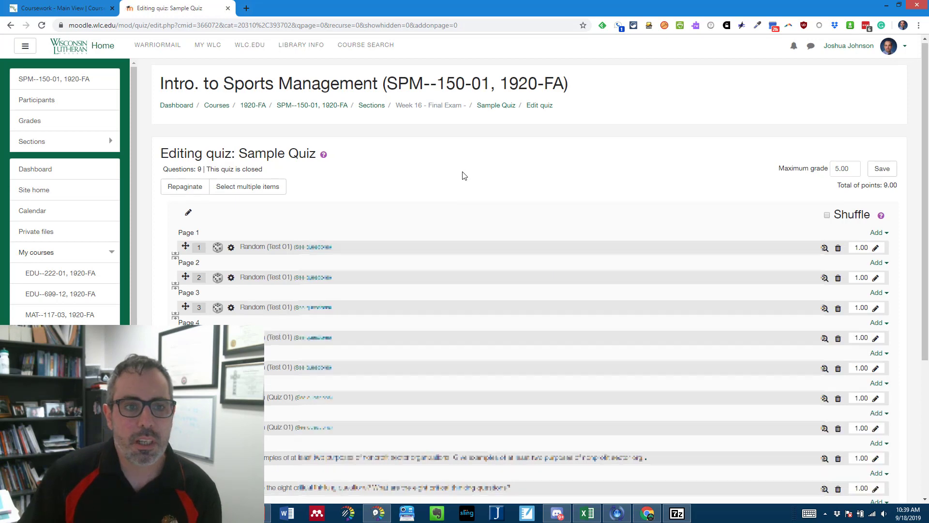
- Set the marks of the nonprofit sector purposes question and the eight critical thinking questions item to 5 each
scroll(404, 179, down, 5)
scroll(473, 307, down, 2)
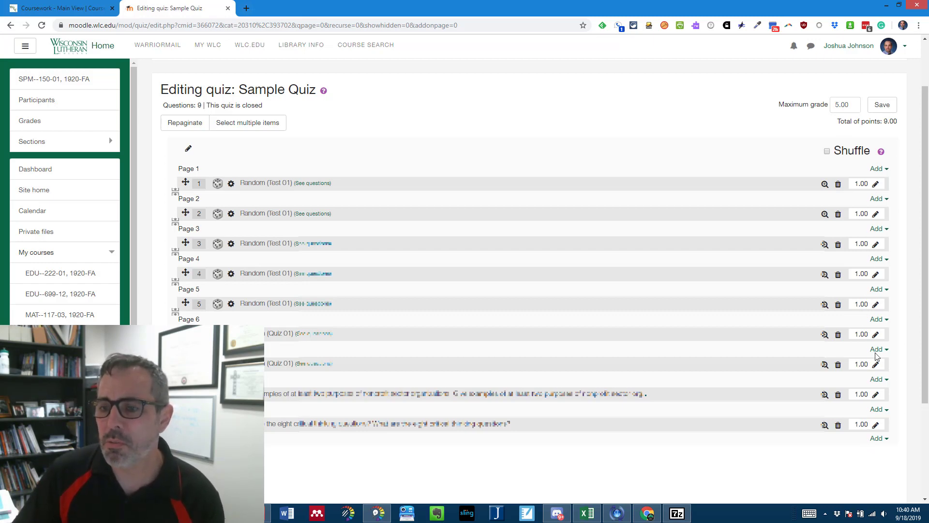
click(877, 396)
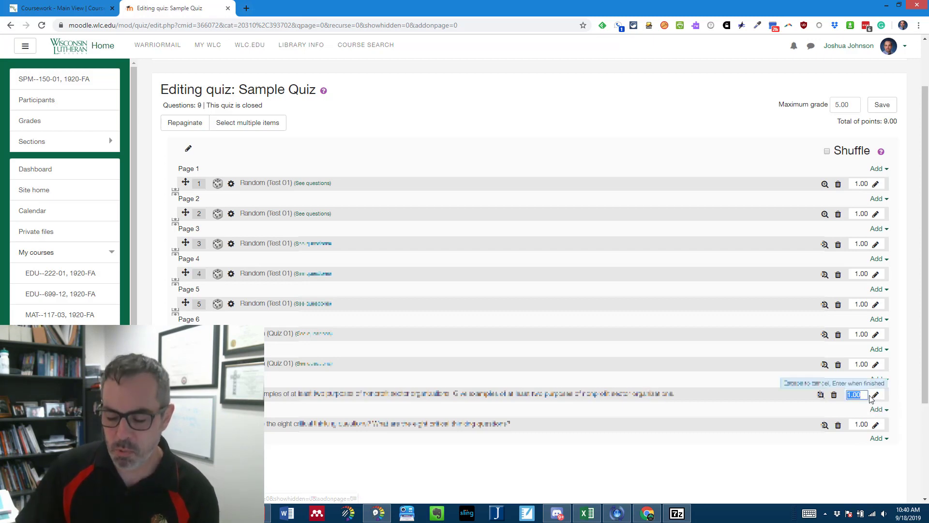
text(5)
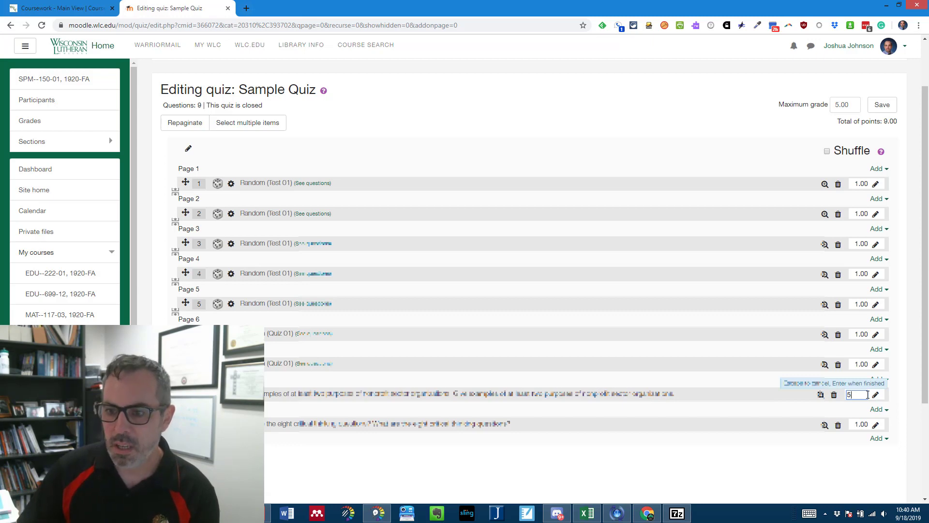
key(Return)
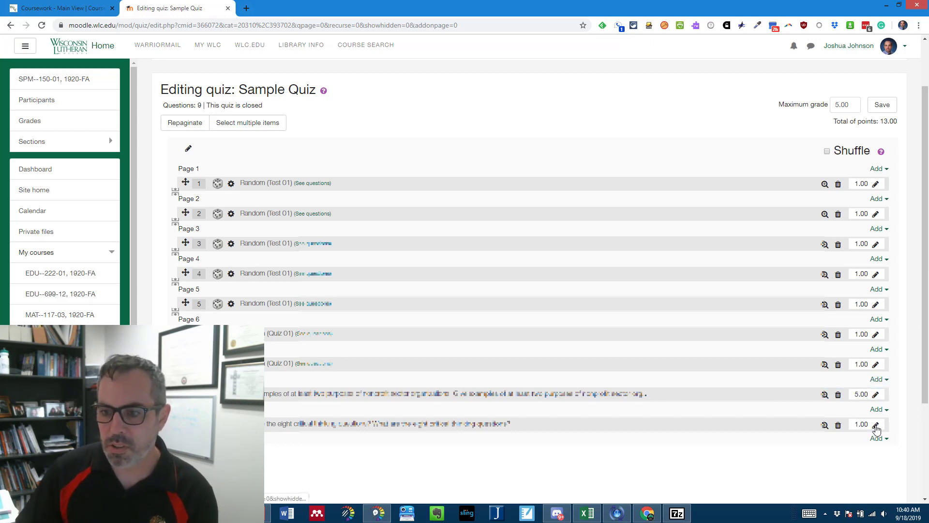
click(876, 426)
text(5)
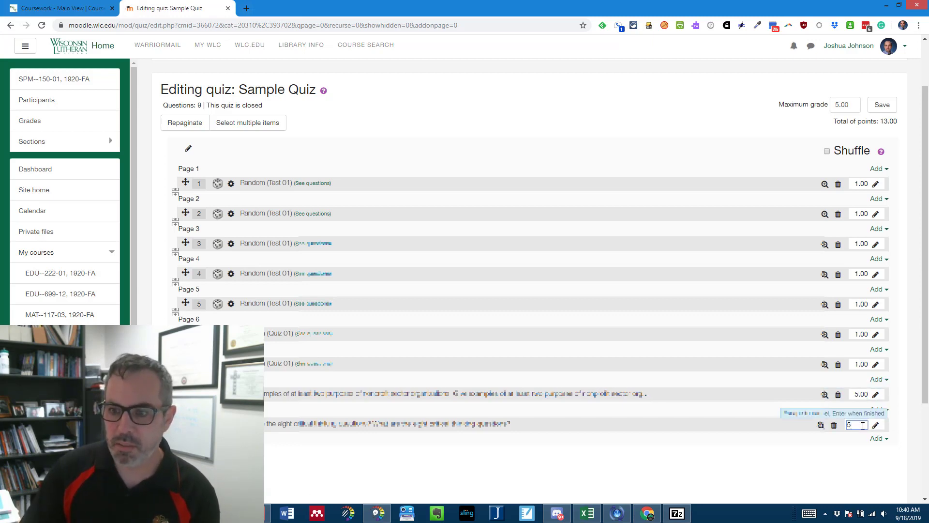
key(Return)
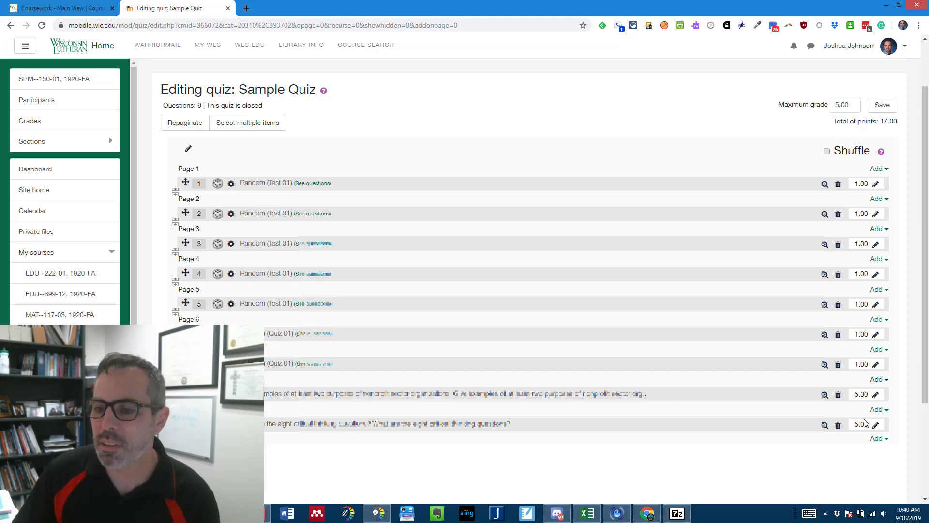
- Restore the marks of the nonprofit sector purposes and eight critical thinking questions to 1 each
click(877, 395)
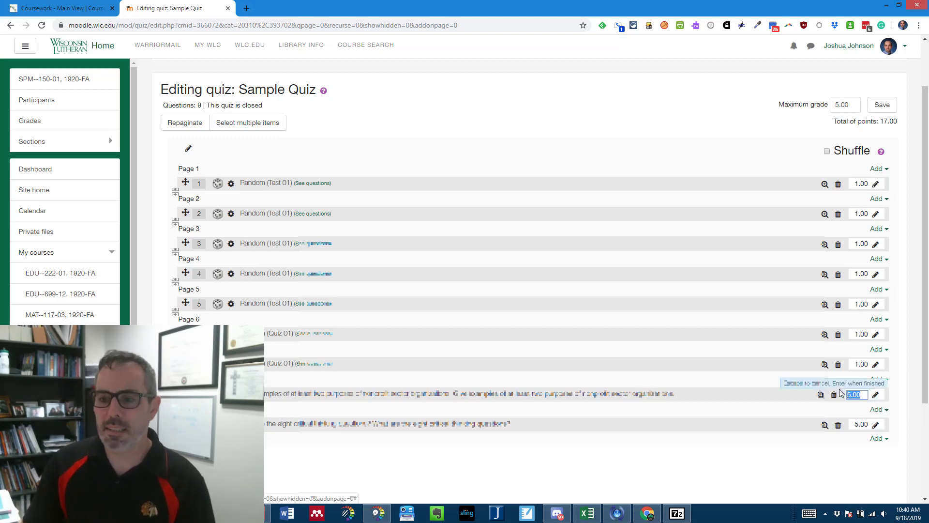
text(1)
key(Return)
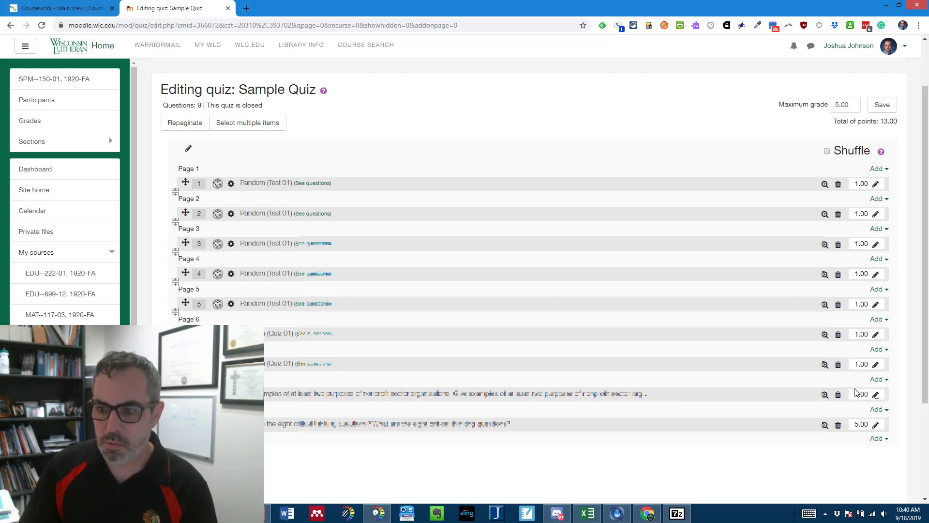
click(876, 425)
text(1)
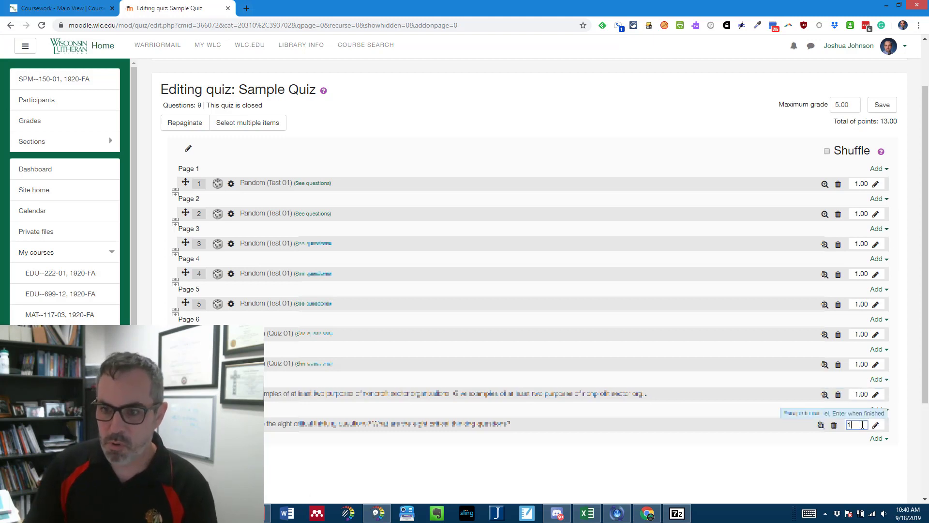
key(Return)
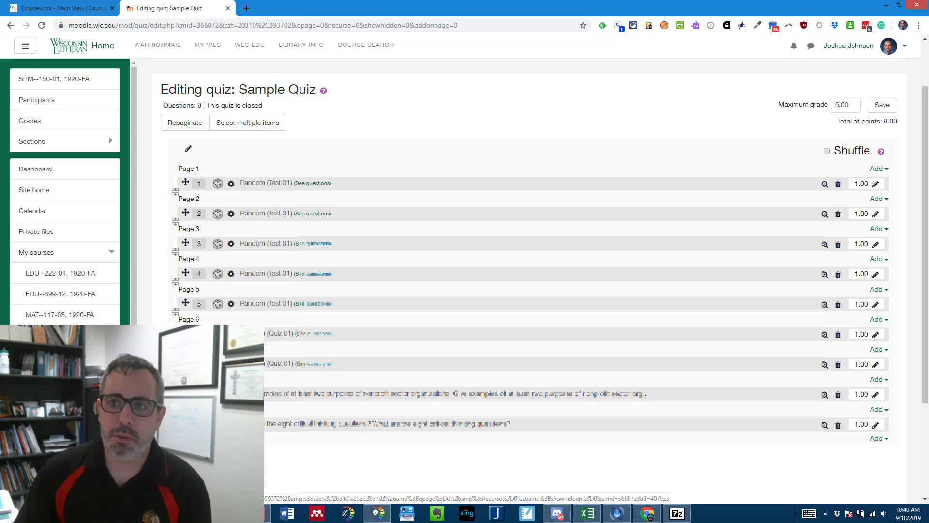
- Save the quiz's maximum grade as 5 and reopen Sample Quiz from the Week 16 - Final Exam section for question editing
click(882, 106)
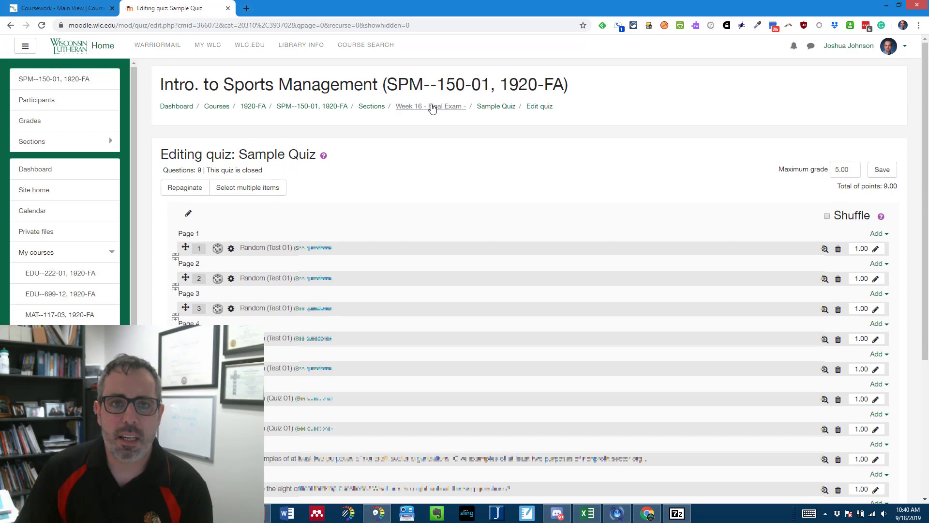
click(432, 107)
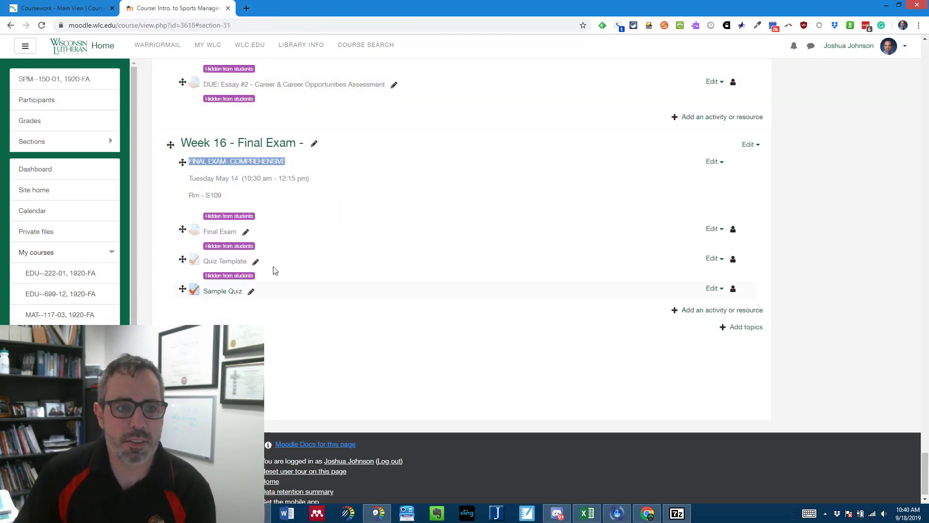
click(219, 285)
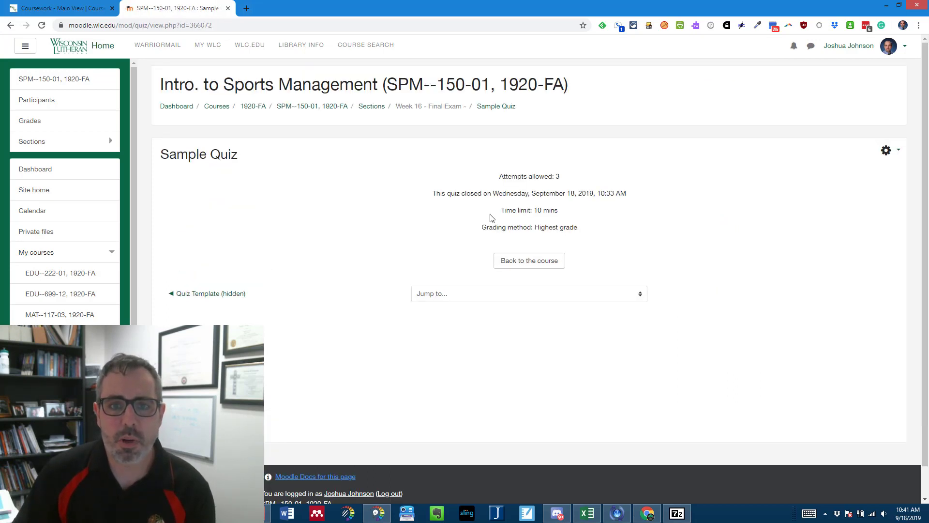
click(891, 151)
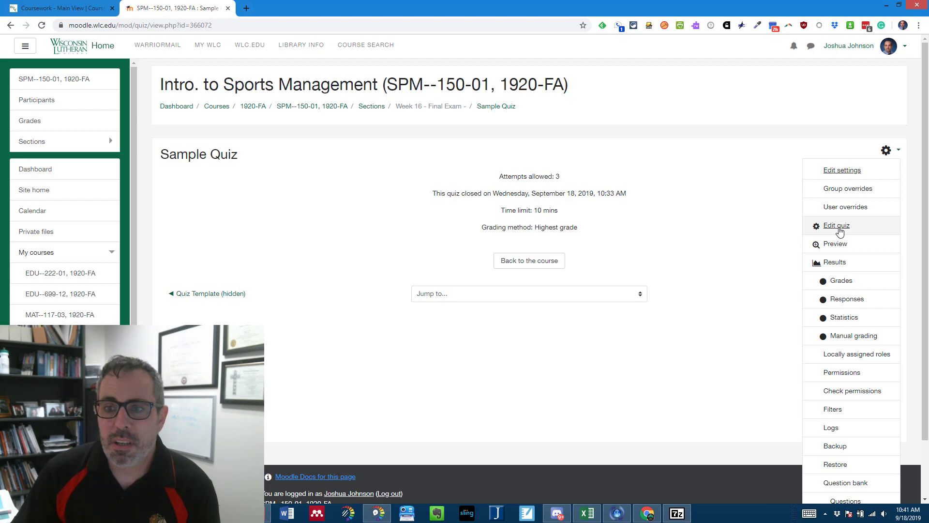
click(839, 226)
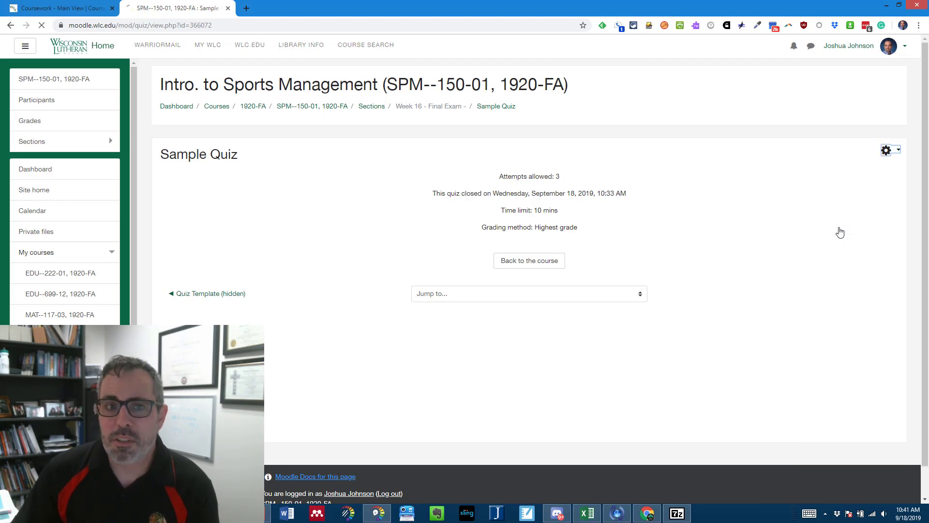
scroll(840, 232, down, 2)
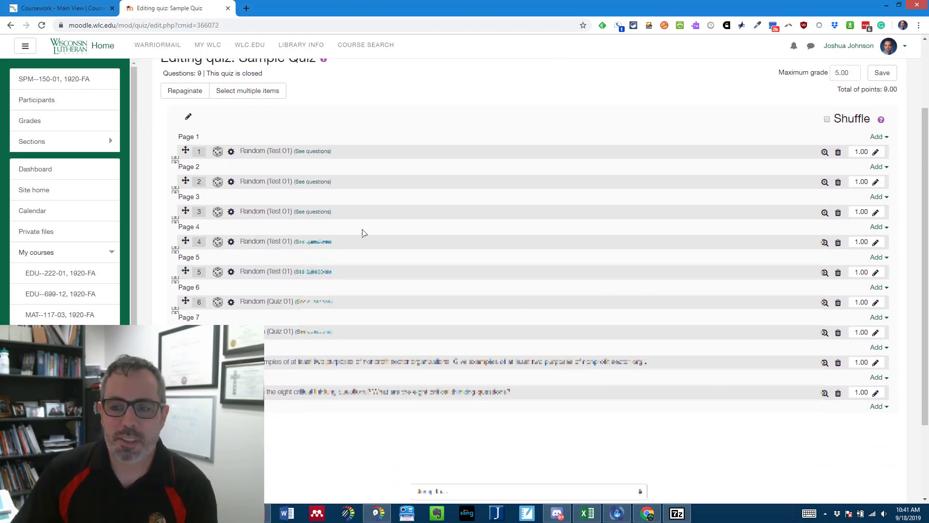
scroll(407, 316, up, 2)
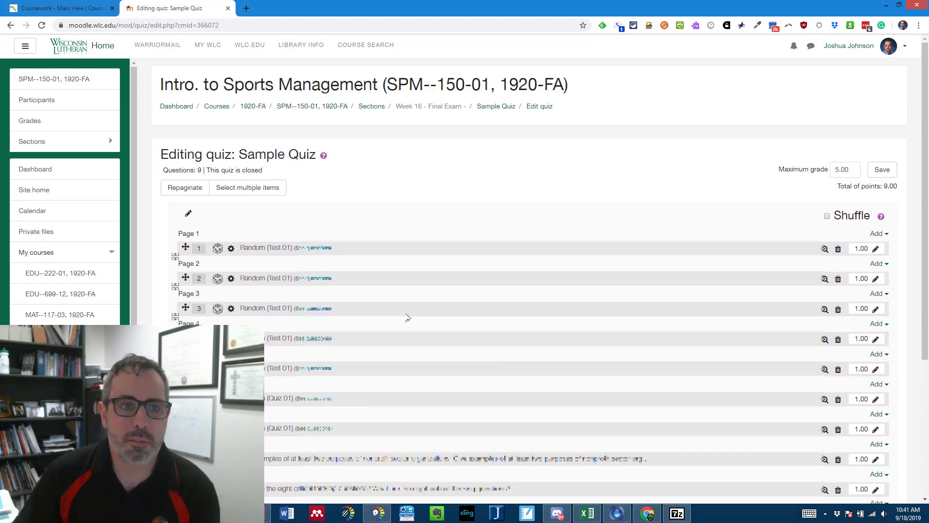
- Delete questions 1, 2, 3, 6 and 9 from the quiz together as a multiple selection
click(248, 189)
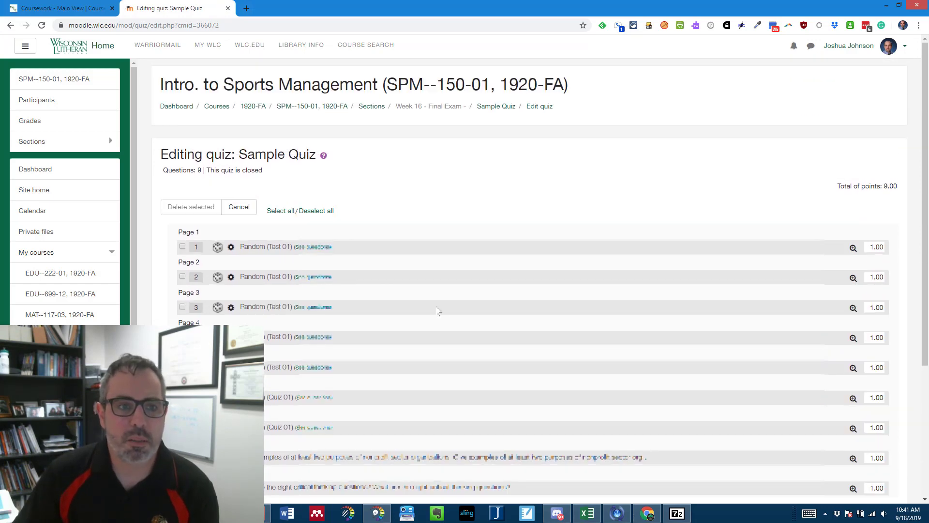
scroll(437, 290, down, 2)
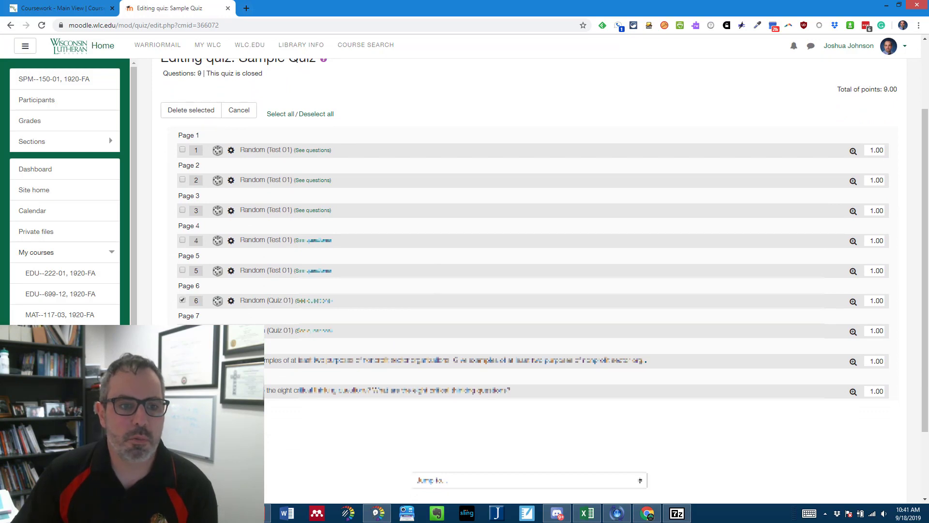
click(182, 210)
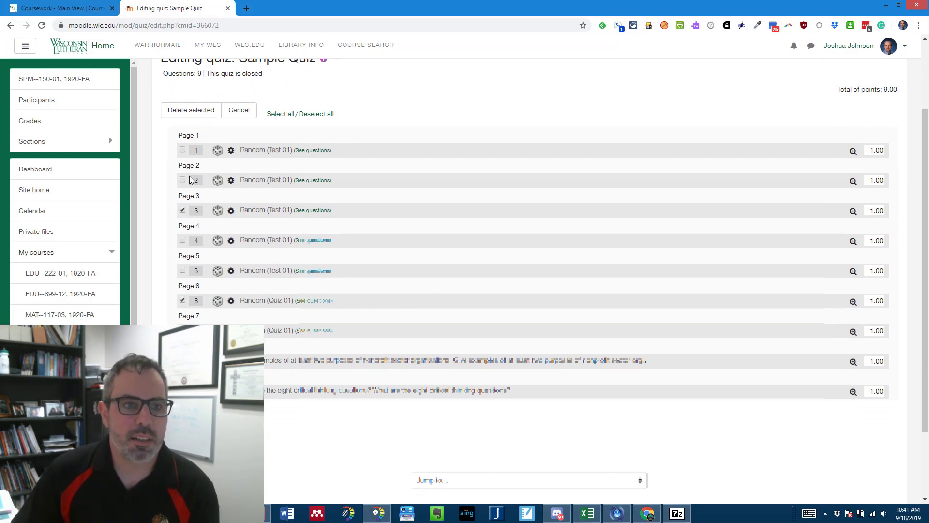
click(182, 181)
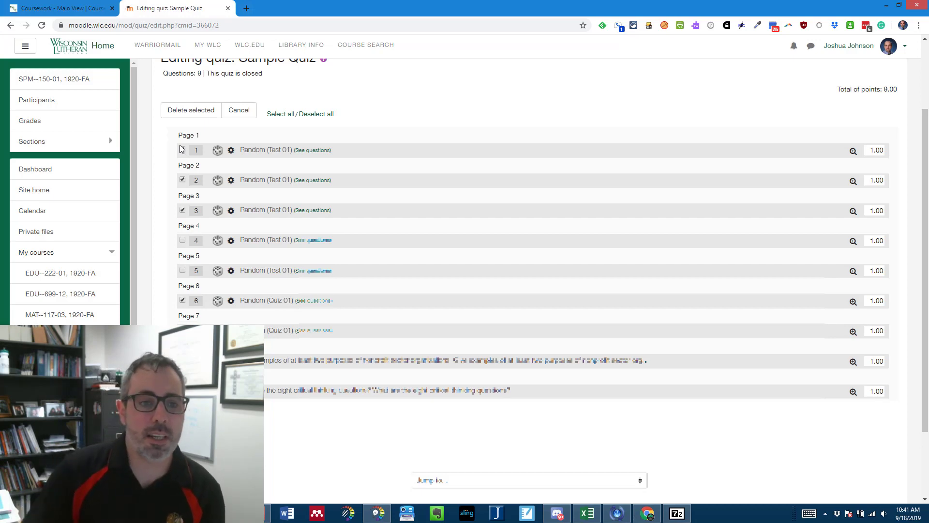
click(182, 150)
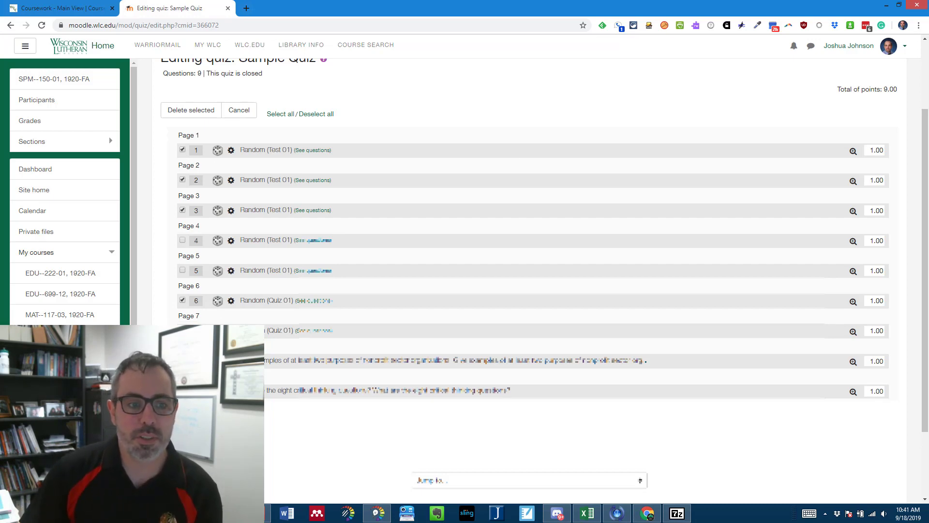
scroll(690, 140, down, 2)
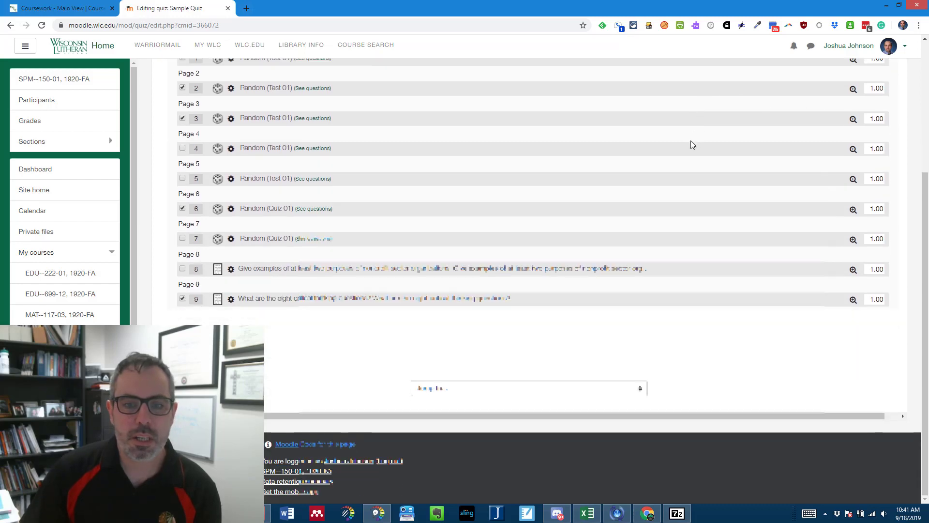
scroll(691, 141, up, 4)
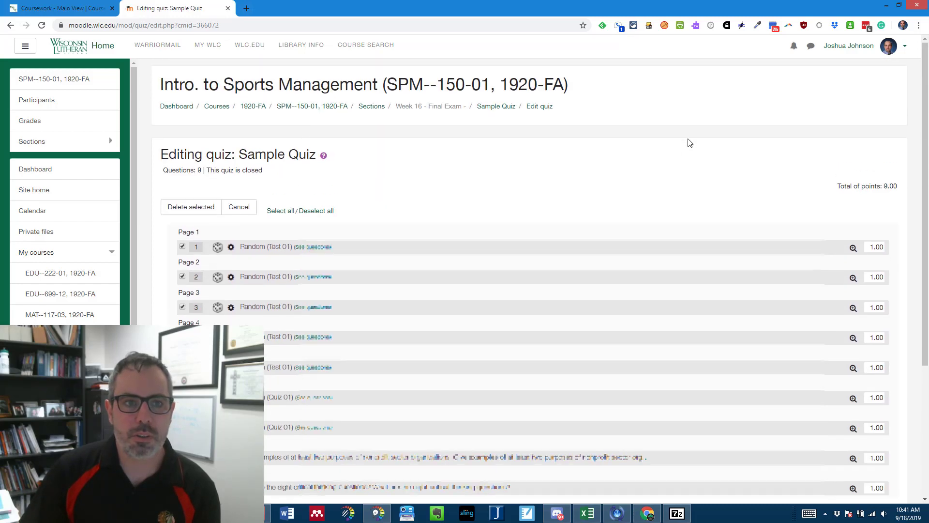
click(186, 209)
click(482, 335)
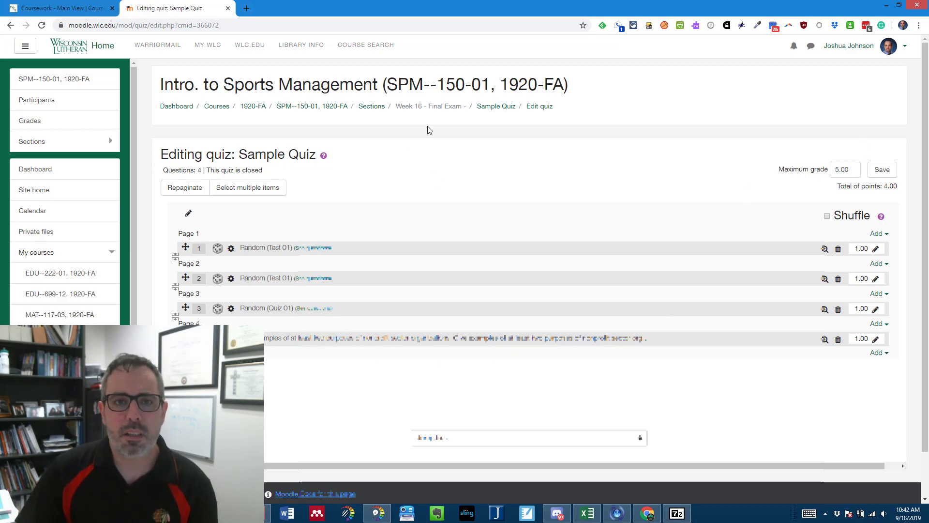
- Open the user overrides of Sample Quiz and start adding a new user override
click(482, 106)
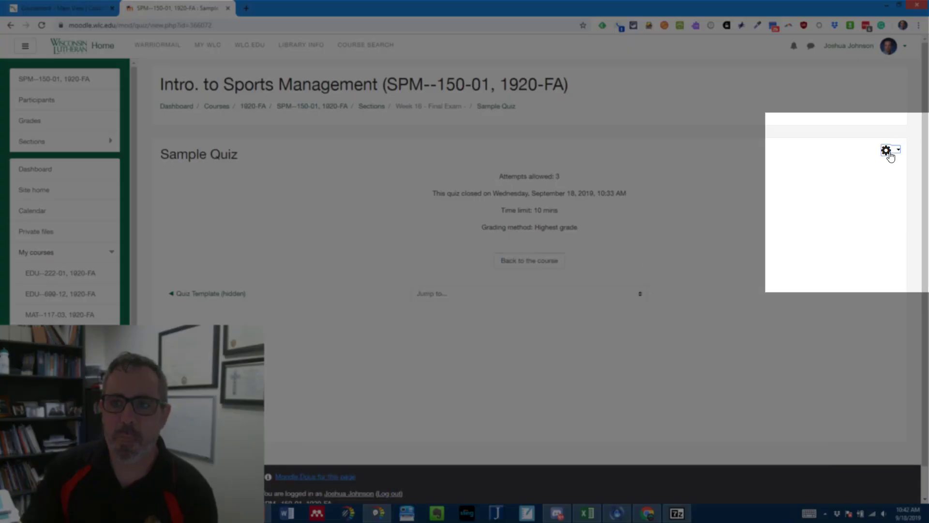
click(887, 151)
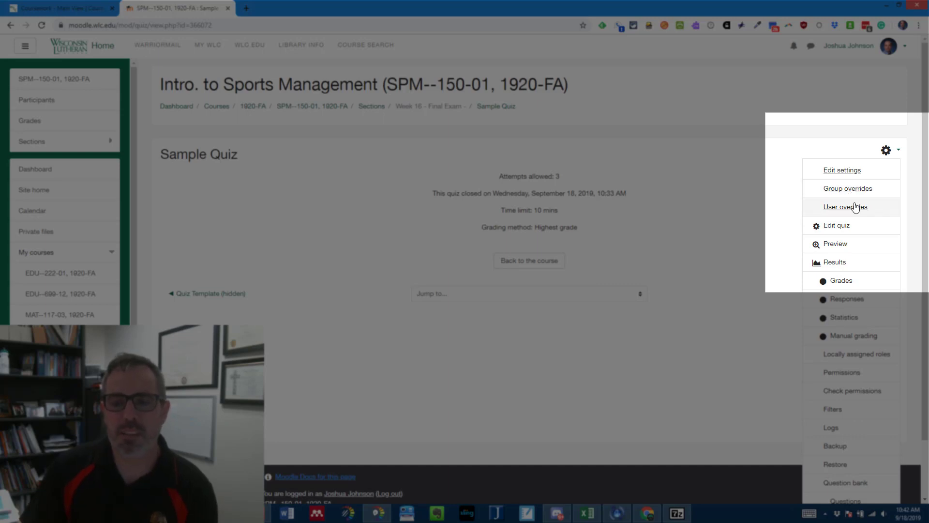
key(Escape)
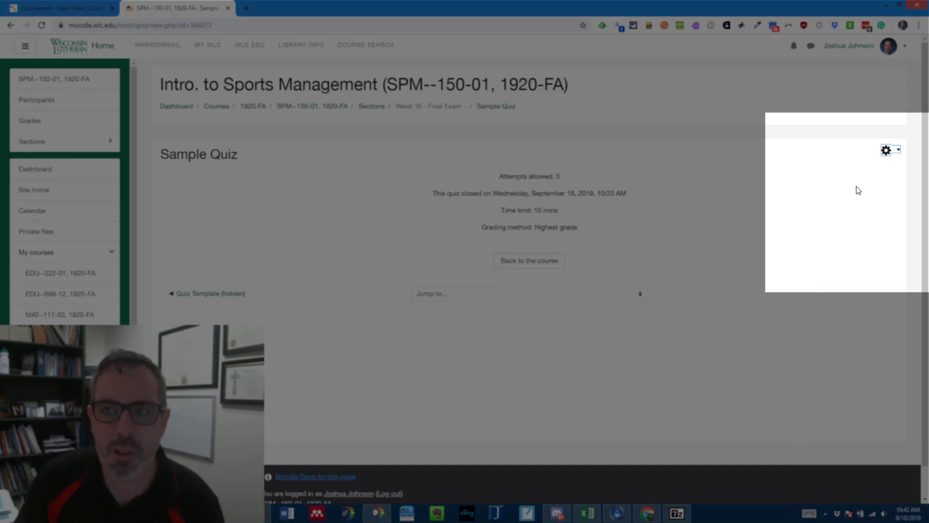
click(889, 154)
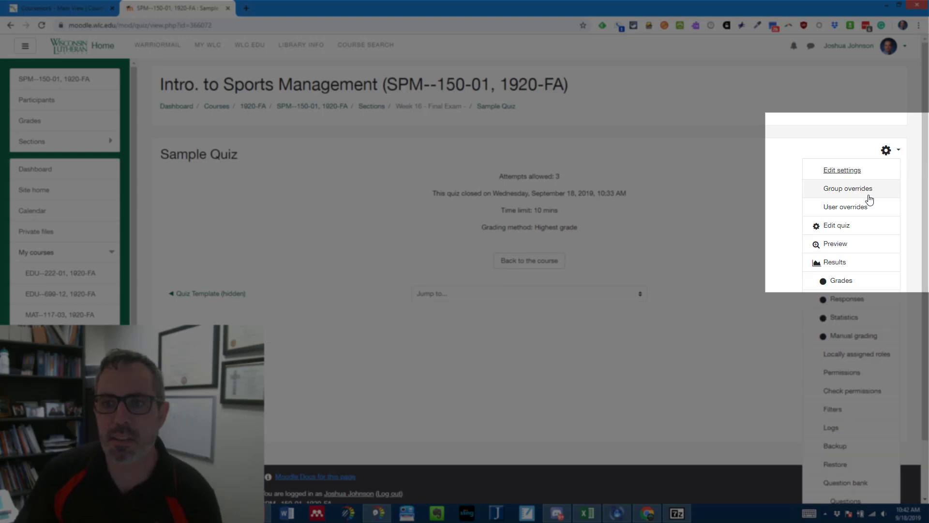
click(846, 210)
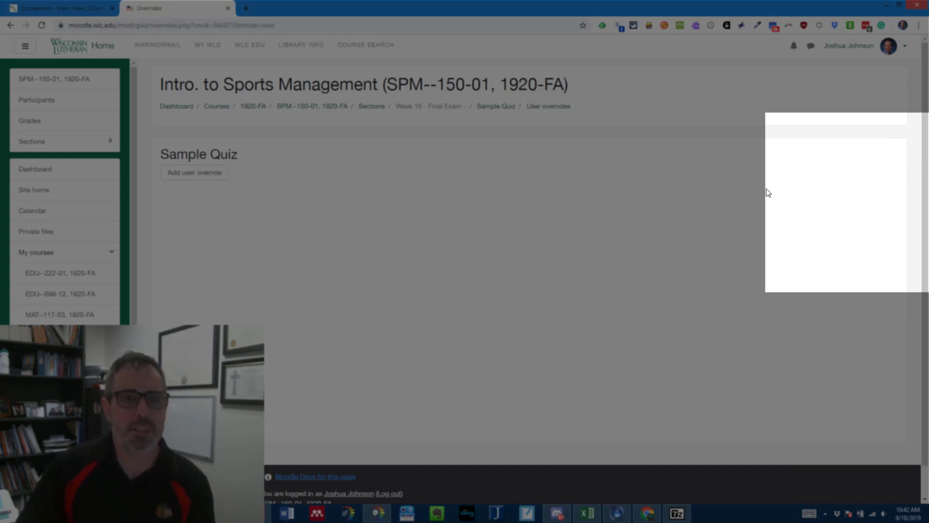
click(218, 173)
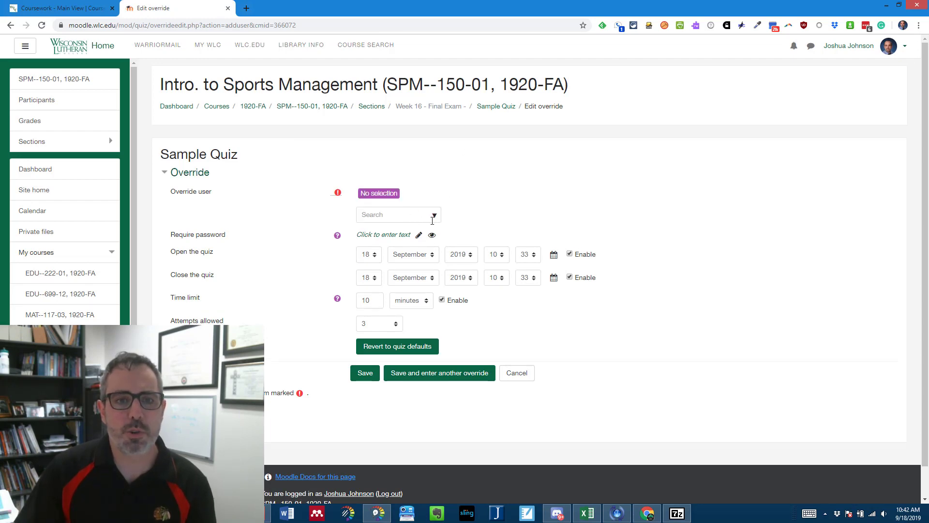
- Examine the override's time limit and the available numbers of allowed attempts, and cancel the override without saving
scroll(301, 295, down, 1)
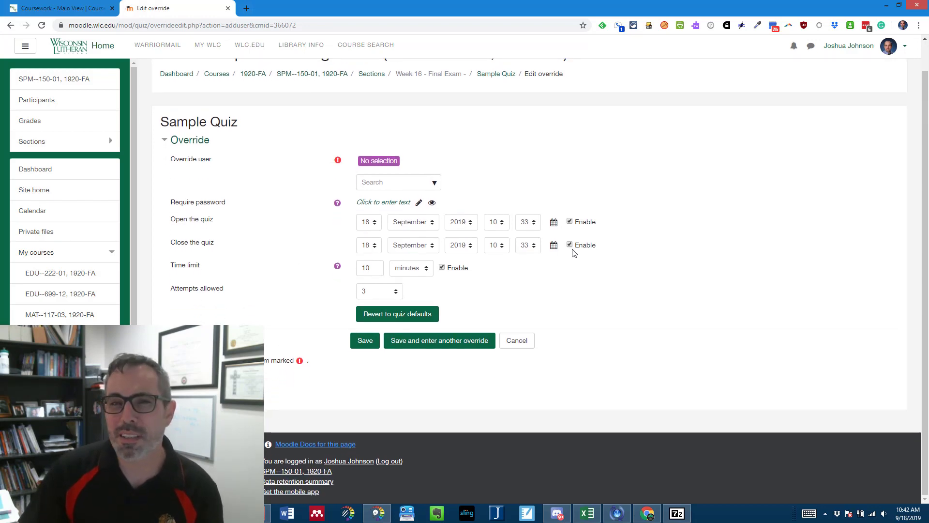
double_click(364, 268)
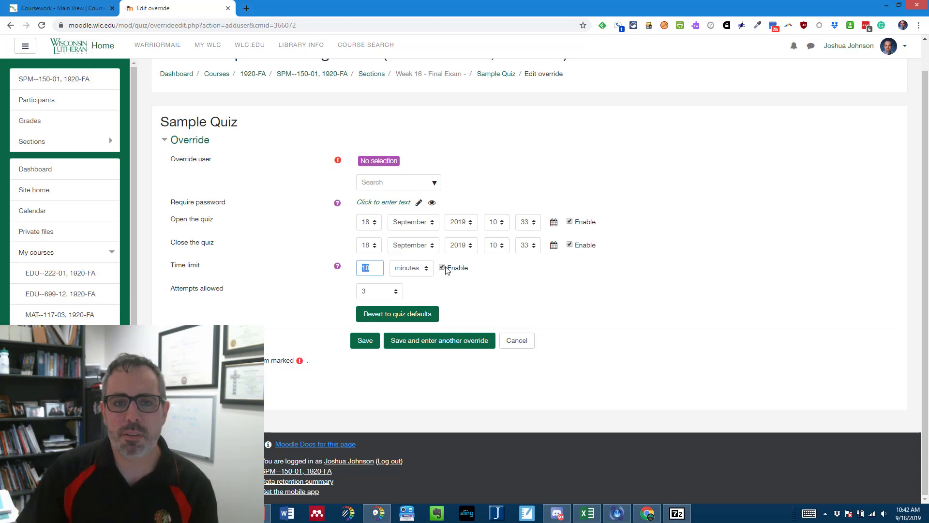
click(392, 293)
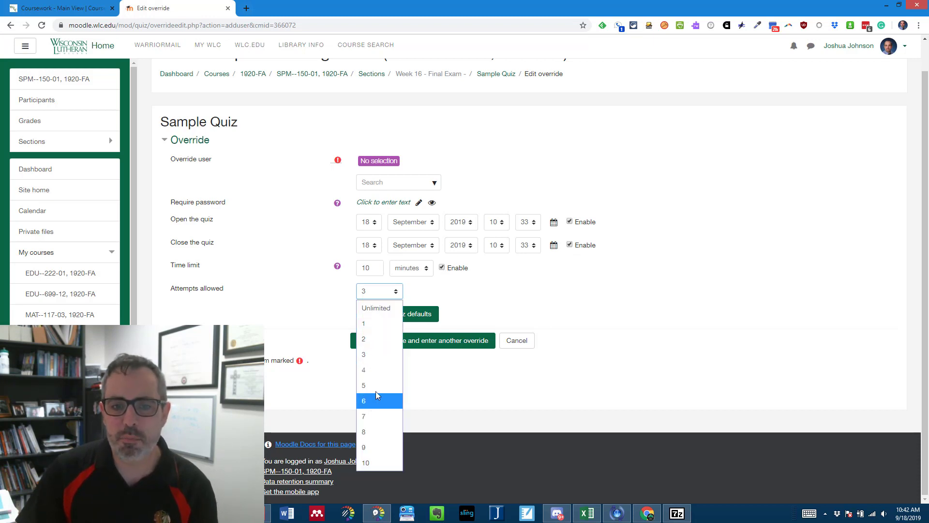
click(625, 314)
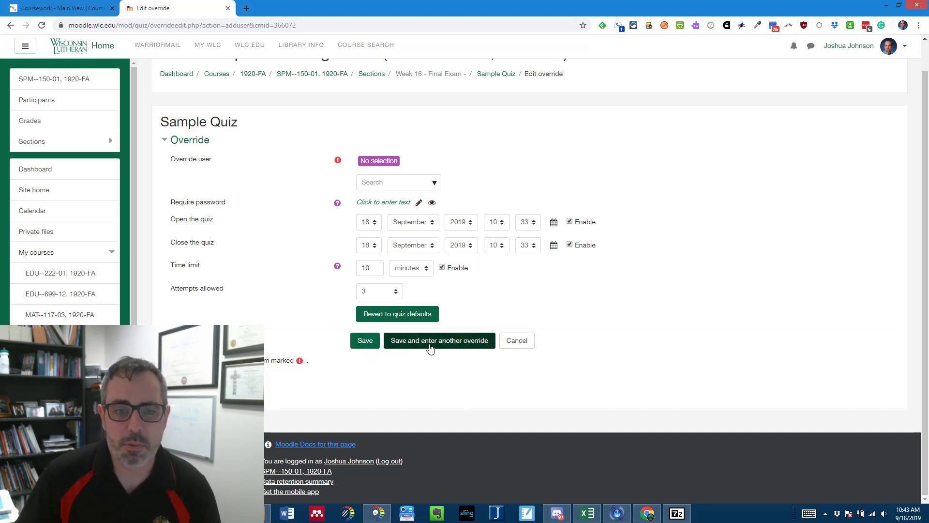
click(508, 343)
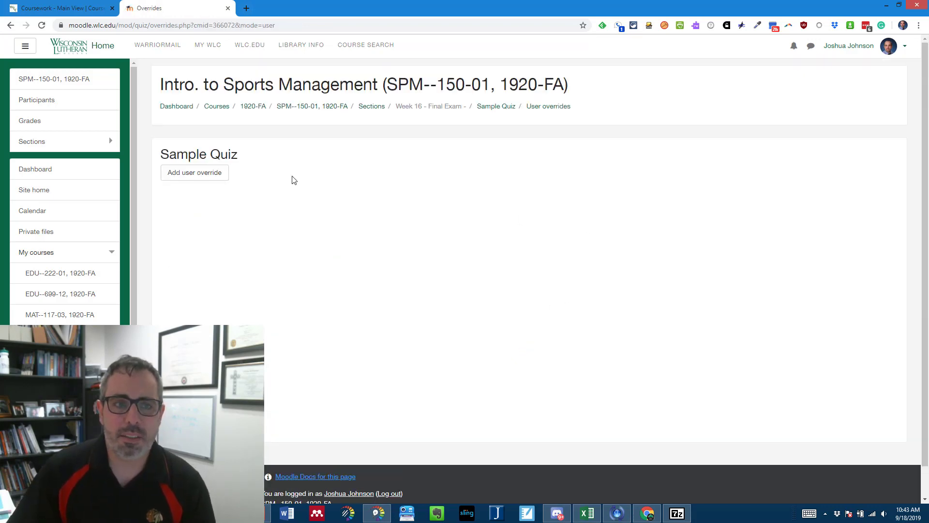
- Return to the course page and go to Sample Quiz in the Week 16 - Final Exam section
click(429, 107)
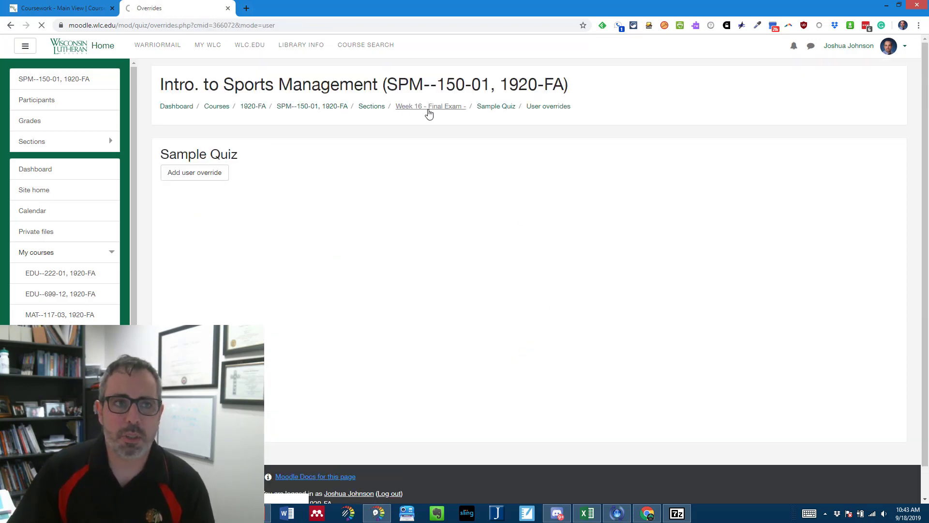
scroll(427, 162, down, 20)
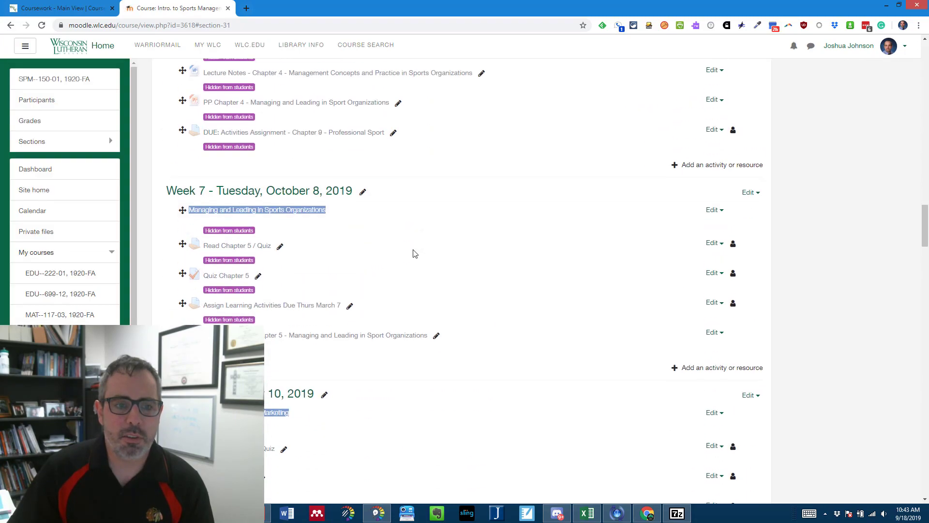
scroll(414, 253, down, 20)
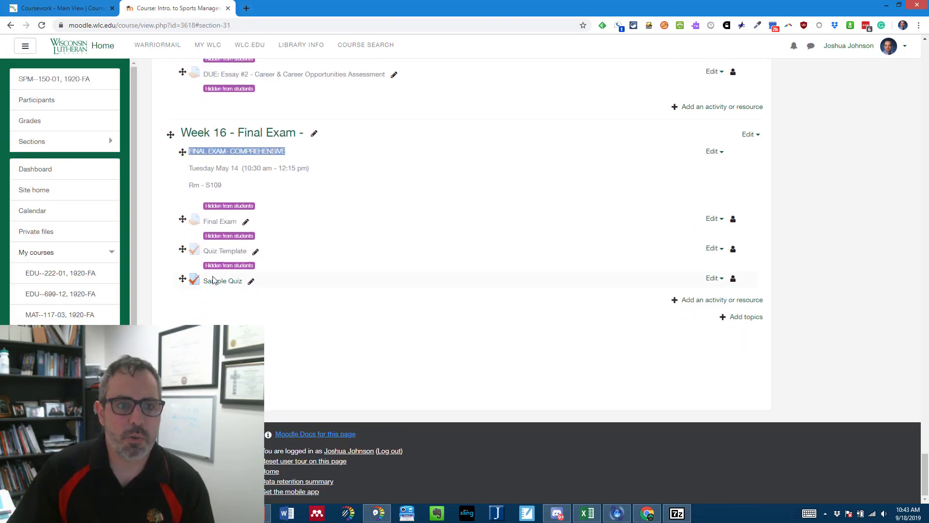